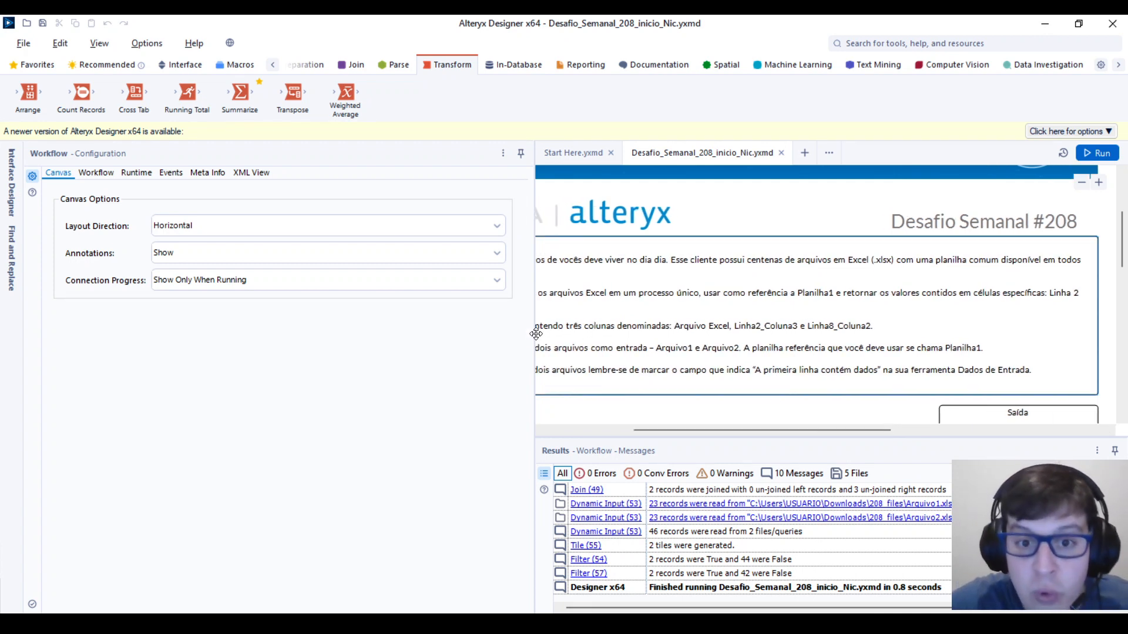
Narrow the configuration pane, read the Desafio Semanal #208 brief, and view the expected output table in the Saída Browse tool.
drag(404, 318, 390, 317)
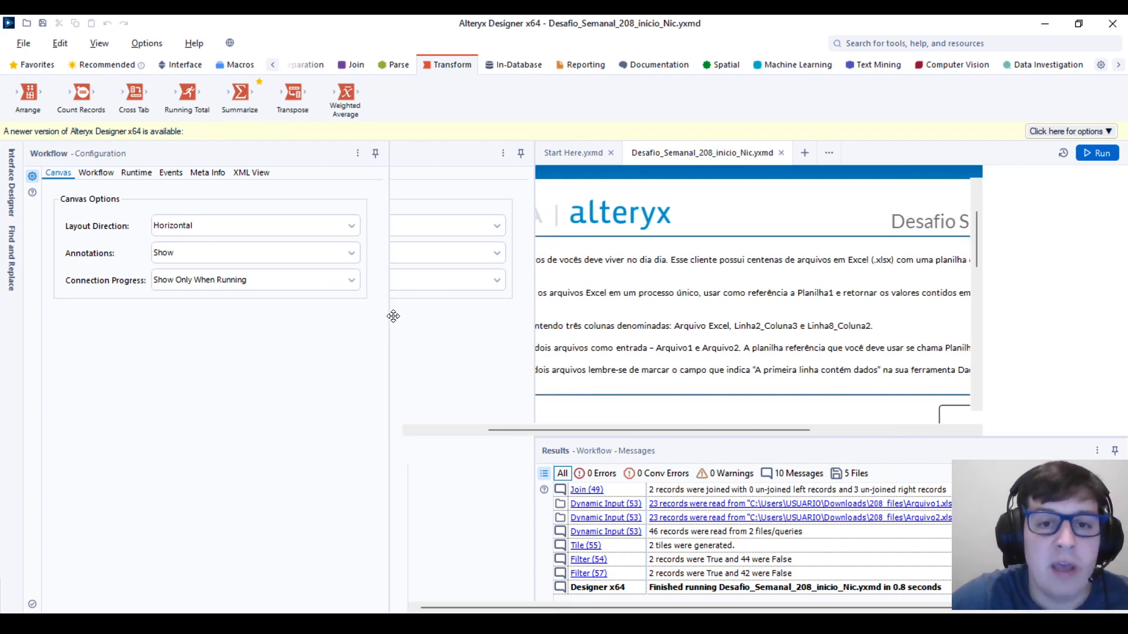
drag(684, 431, 587, 393)
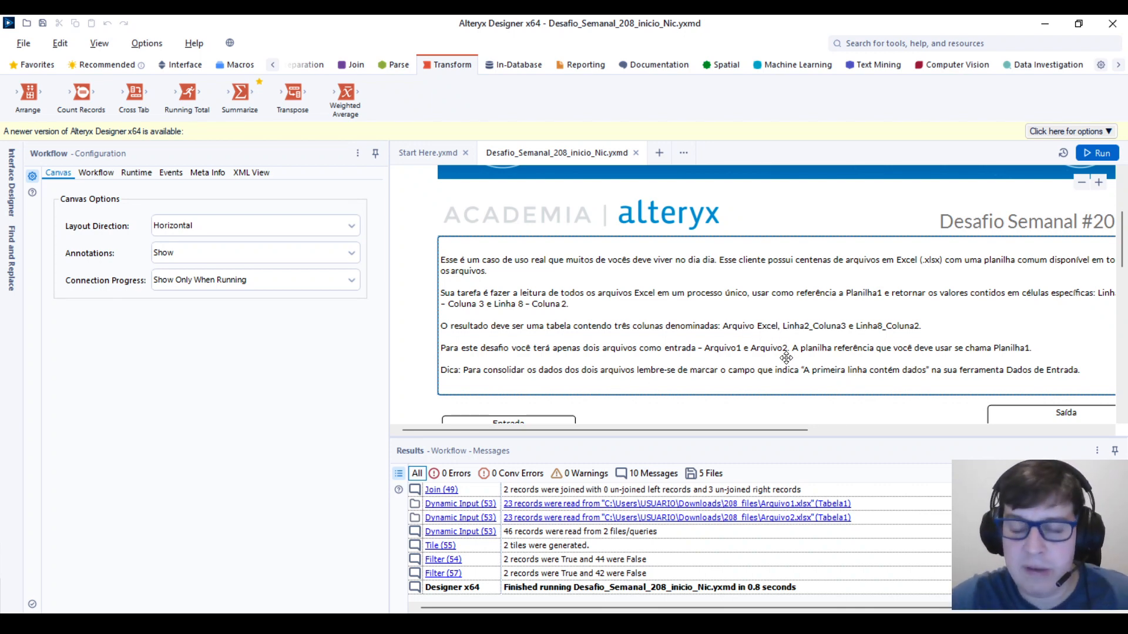
scroll(781, 370, down, 1)
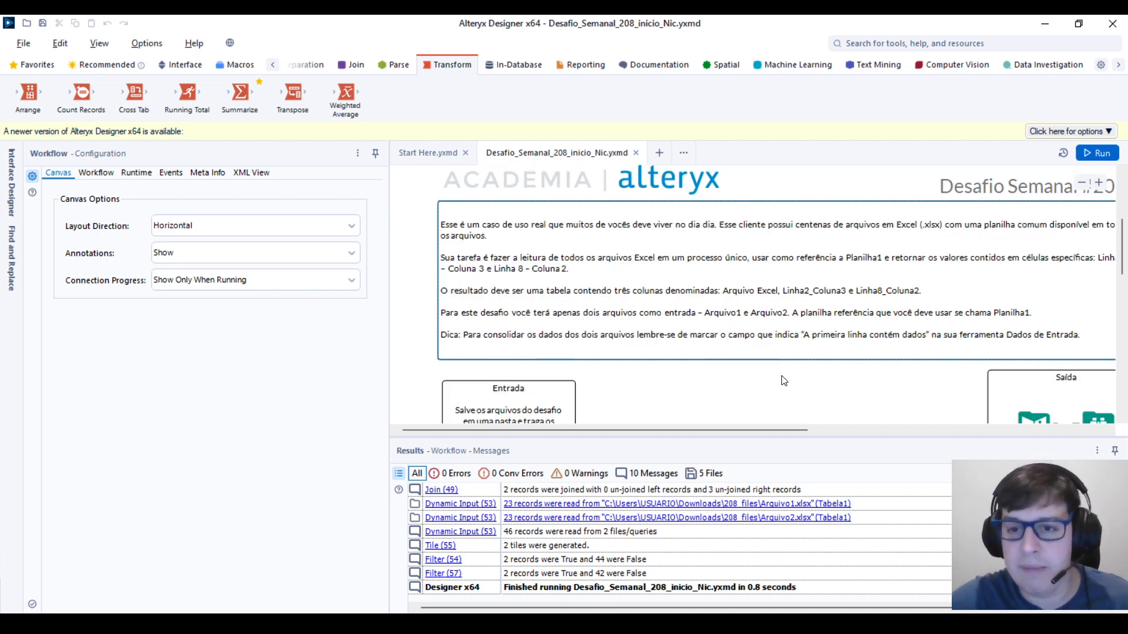
scroll(737, 325, down, 1)
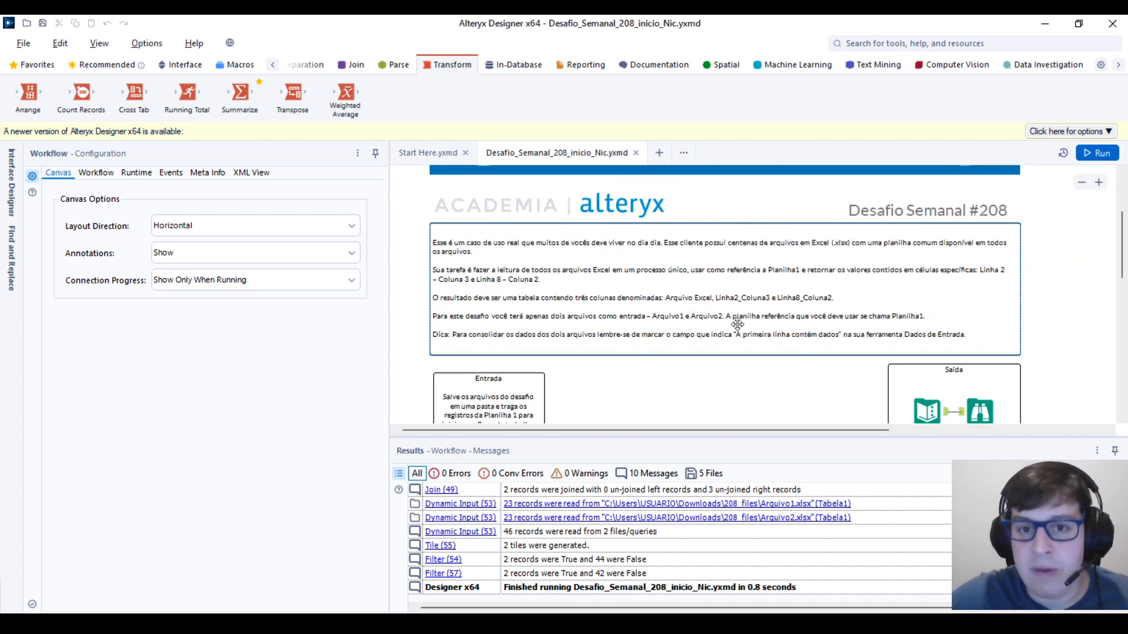
scroll(603, 250, up, 1)
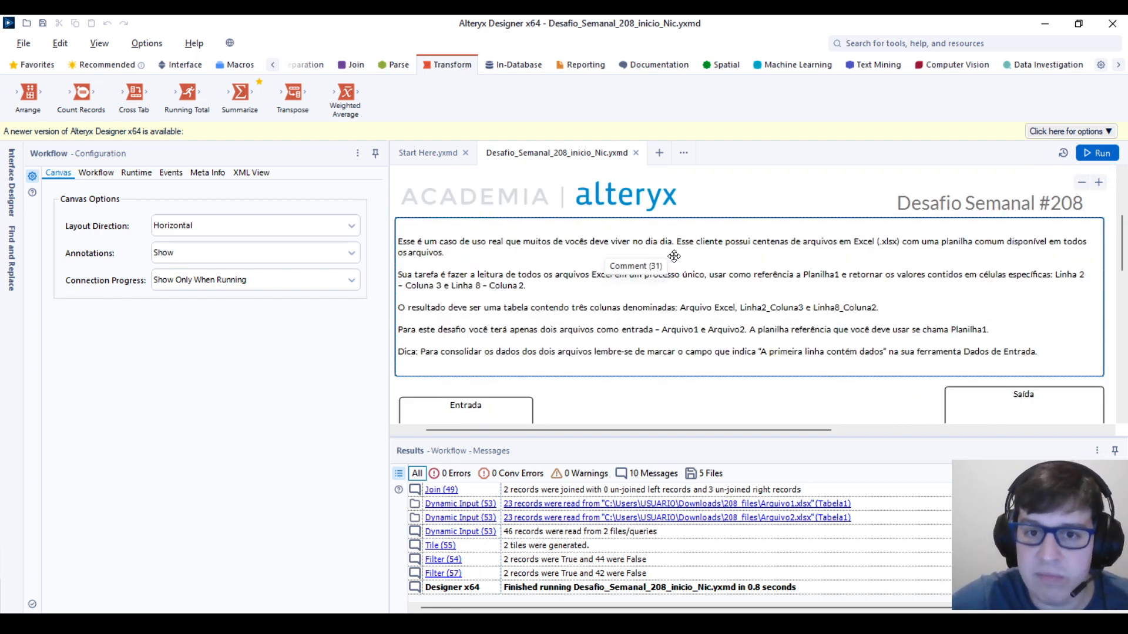
scroll(610, 282, down, 1)
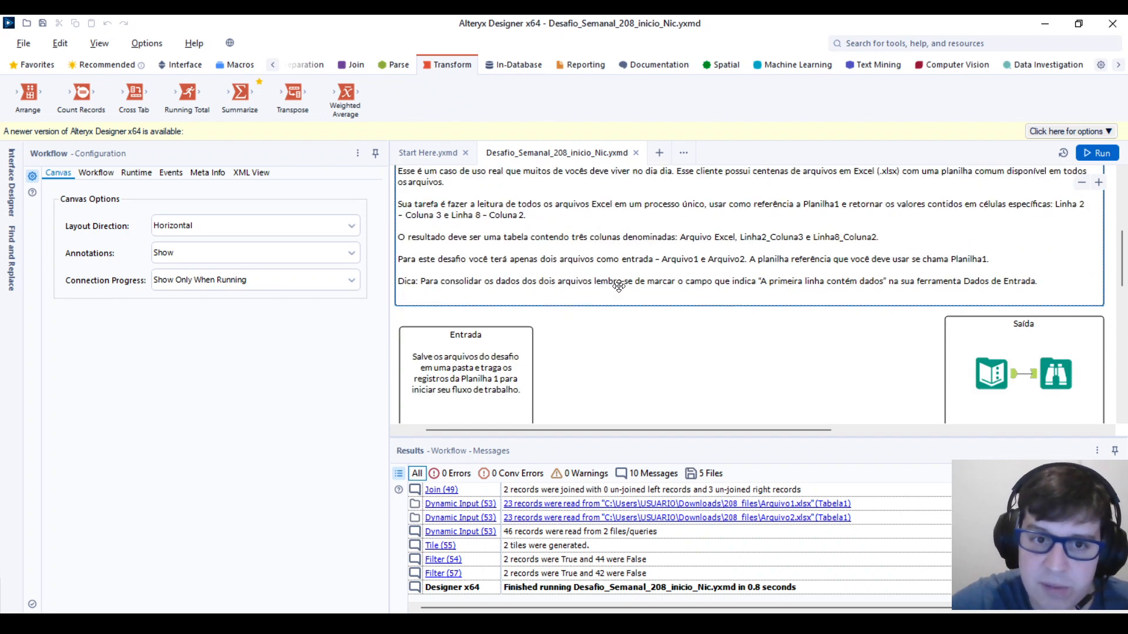
scroll(568, 278, up, 1)
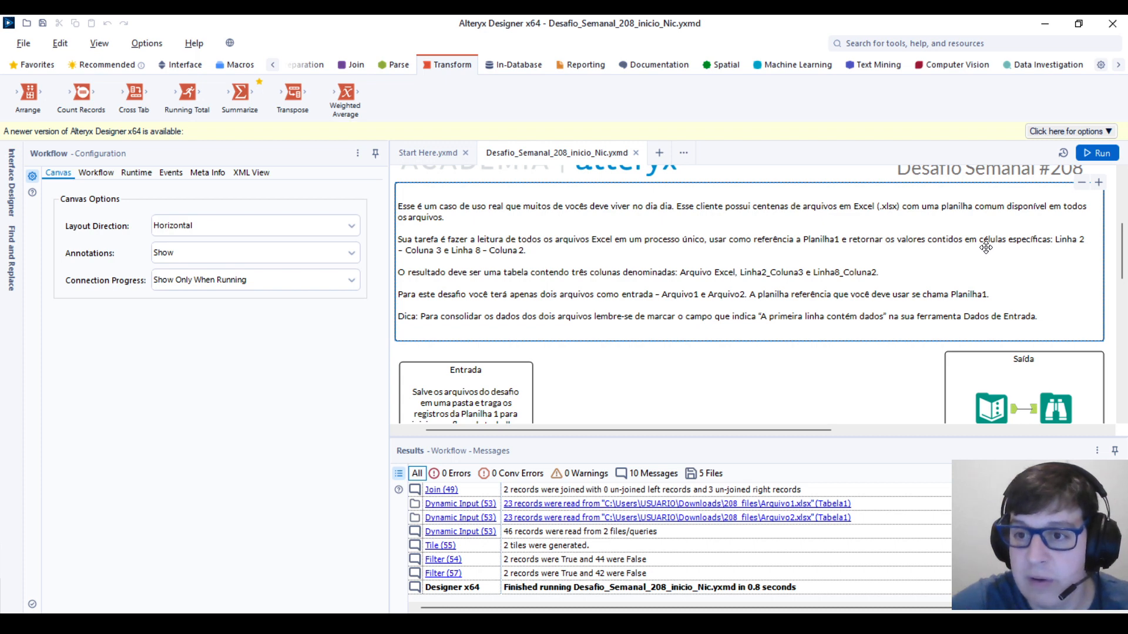
scroll(775, 264, down, 1)
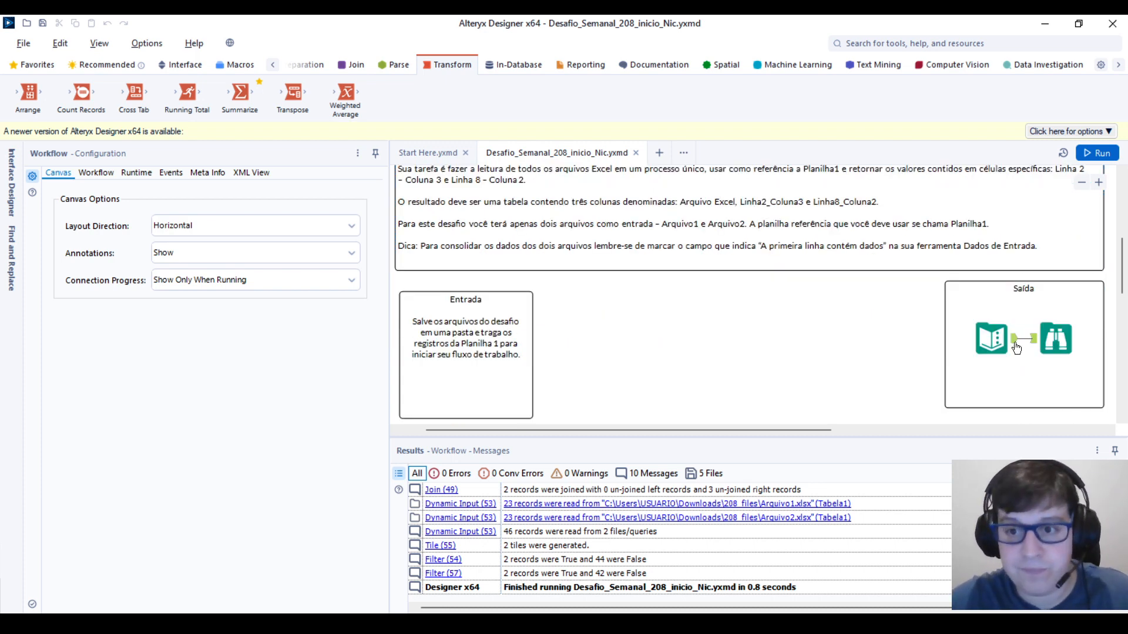
click(1057, 334)
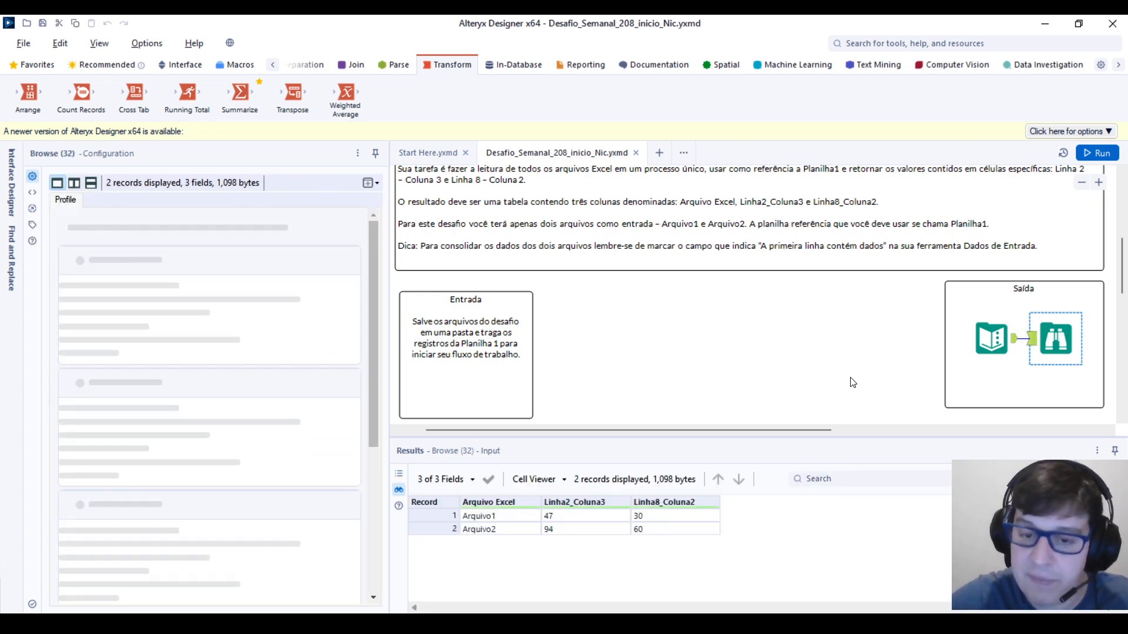
Examine the output of the Input Data tool reading Arquivo*.xlsx and compare its setup with the Entrada note and the challenge brief.
scroll(855, 382, down, 1)
scroll(857, 383, down, 1)
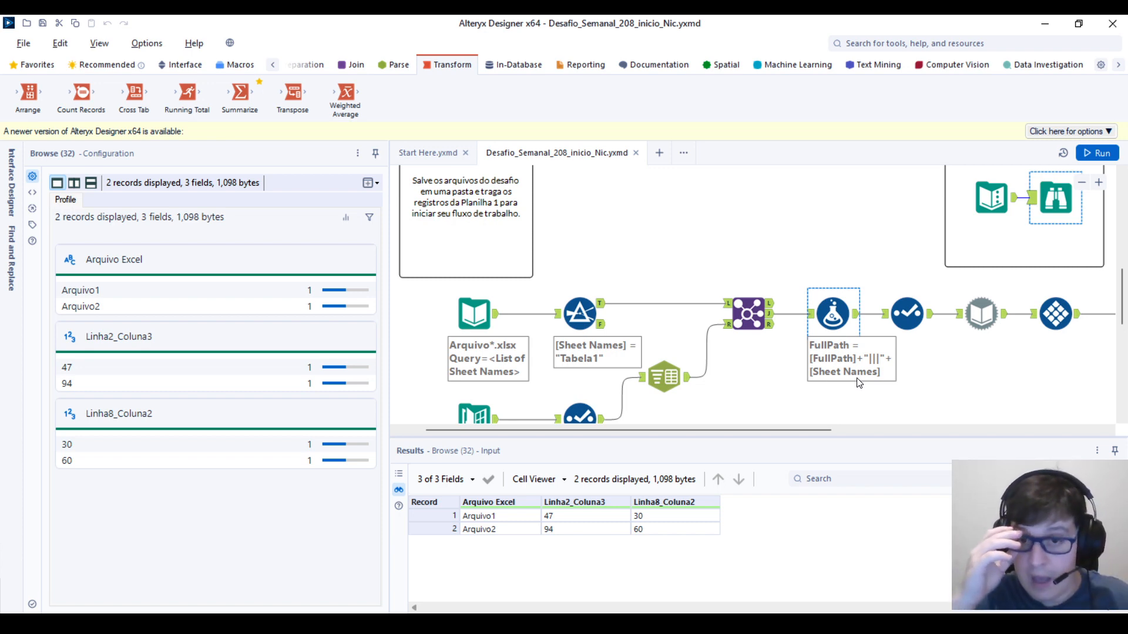
scroll(763, 390, down, 2)
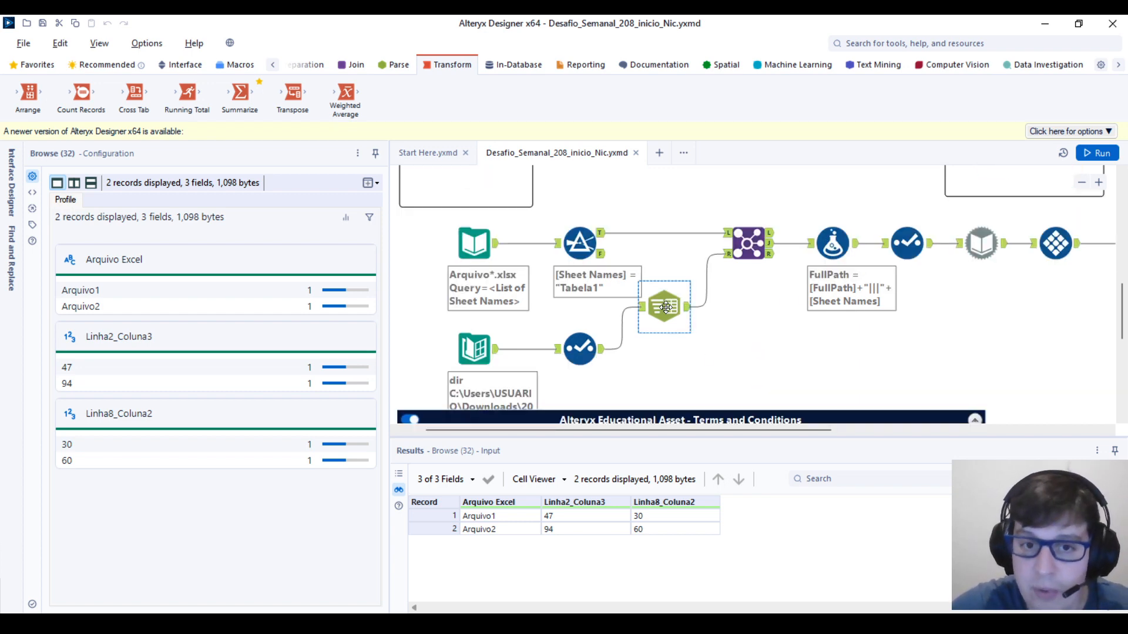
click(484, 247)
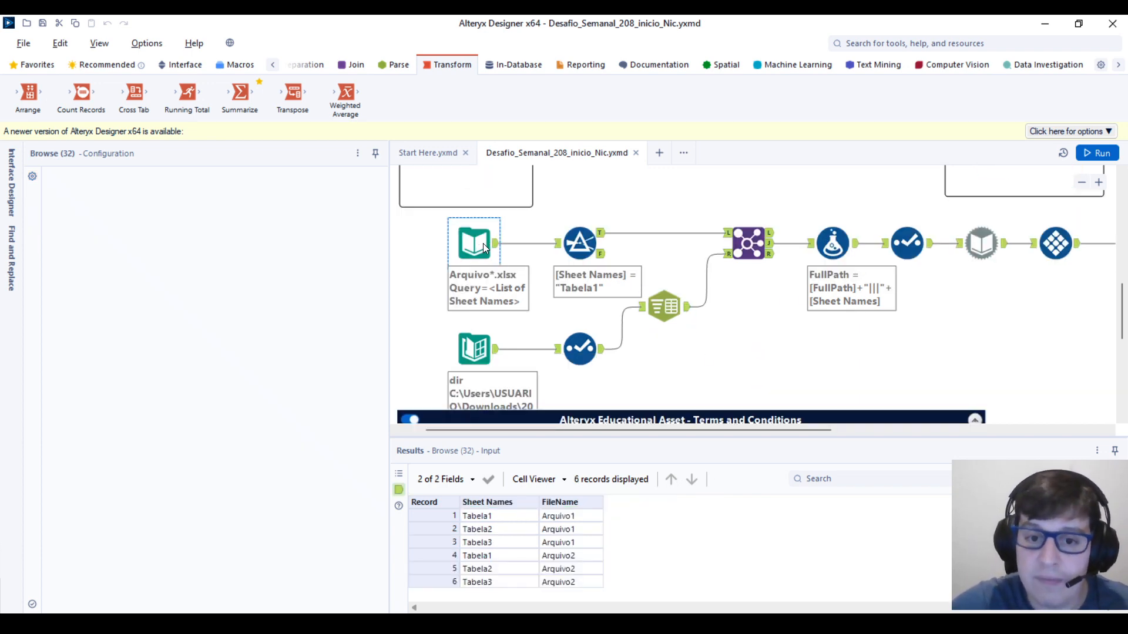
scroll(481, 284, up, 3)
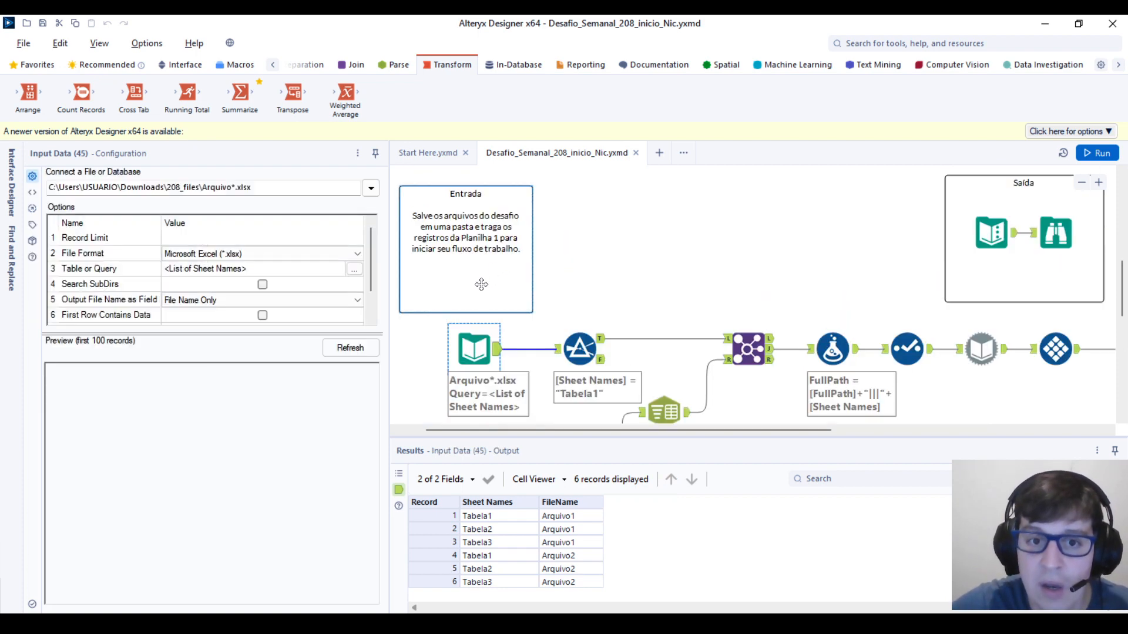
scroll(481, 284, up, 1)
scroll(481, 286, down, 2)
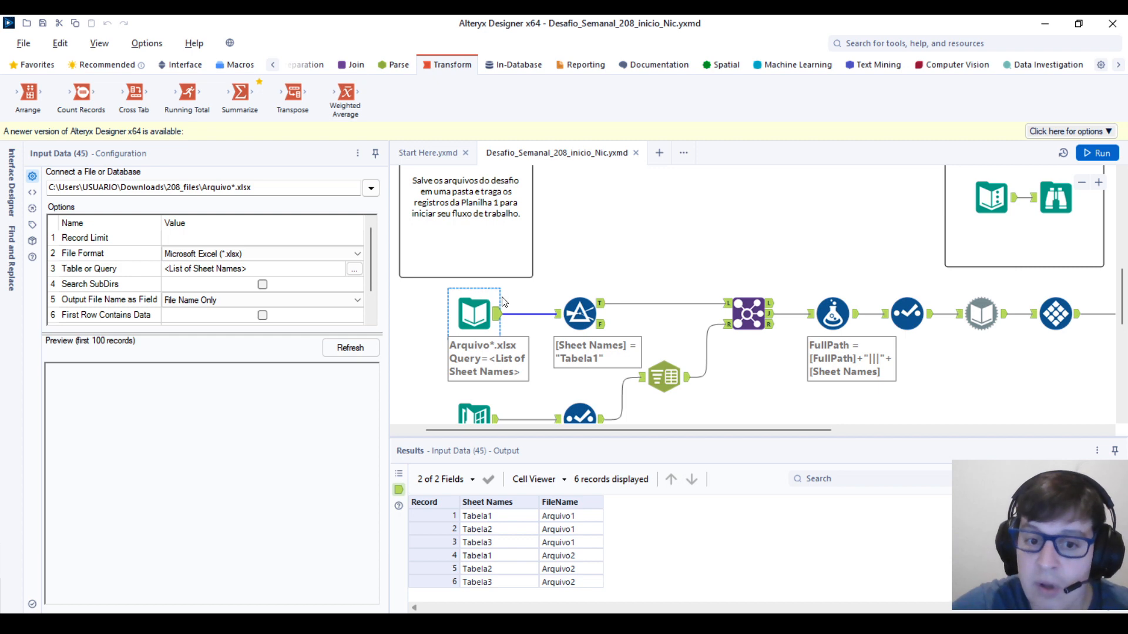
scroll(509, 288, up, 6)
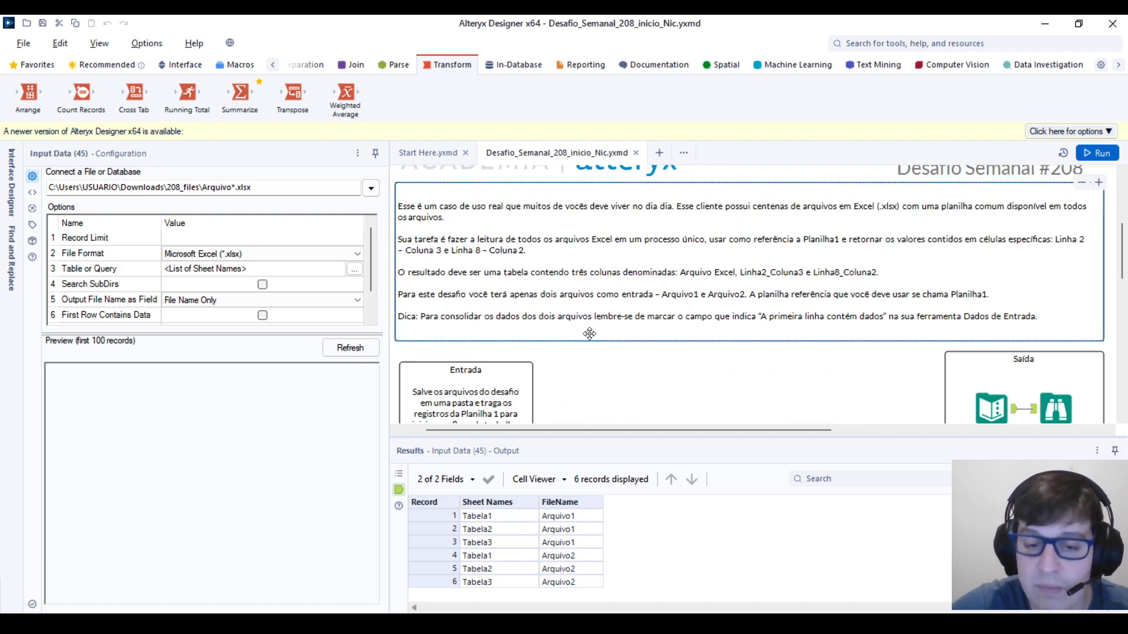
View the file list returned by the Directory tool for the 208_files folder.
scroll(544, 338, down, 7)
scroll(543, 337, down, 2)
click(489, 317)
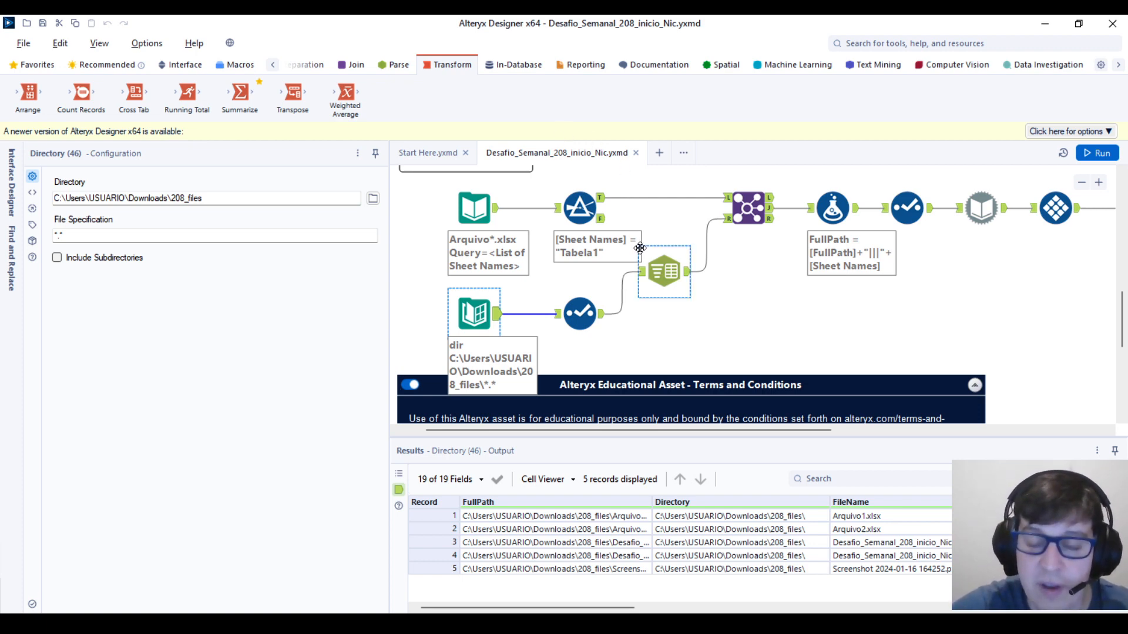
Check the Excel sheet selection behind the Input Data tool's Table or Query option, closing it without changes.
click(496, 204)
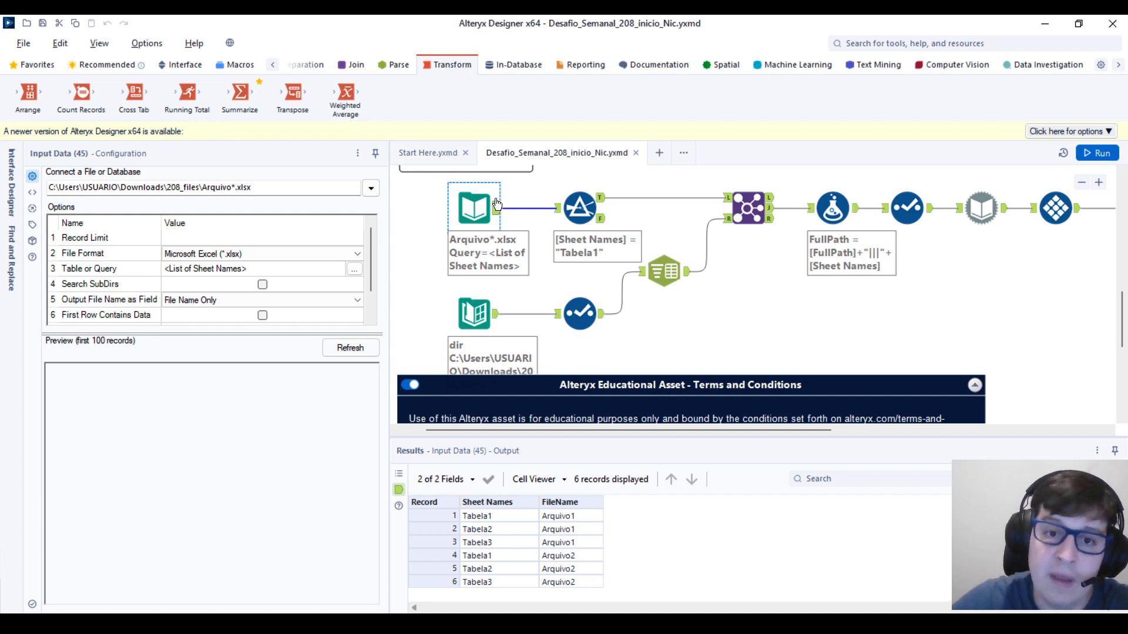
click(355, 269)
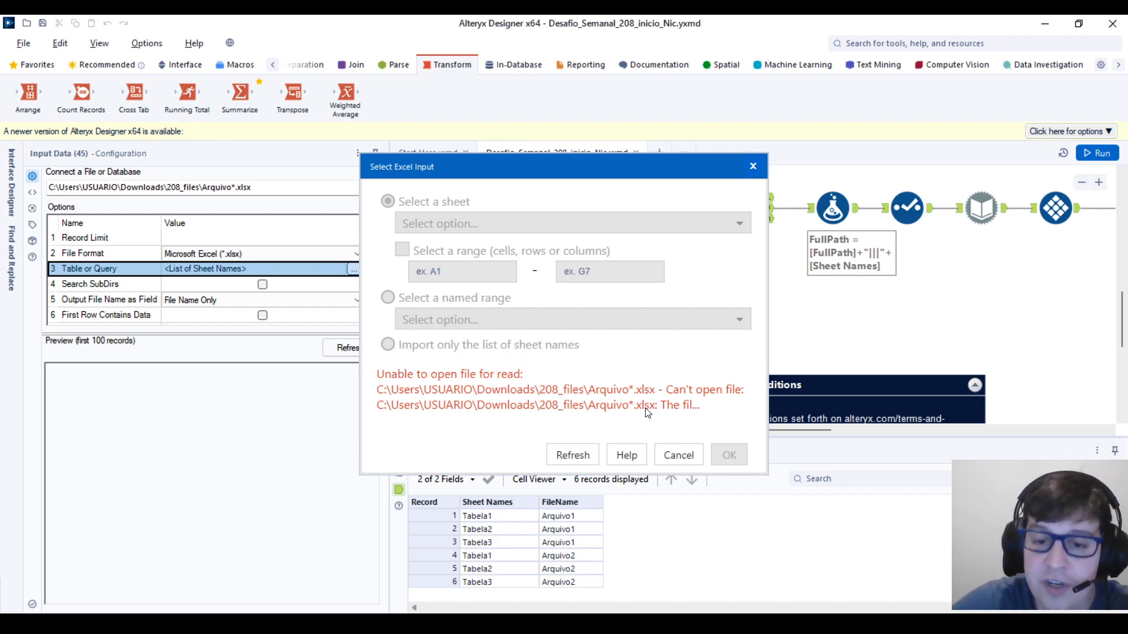
click(678, 455)
click(602, 216)
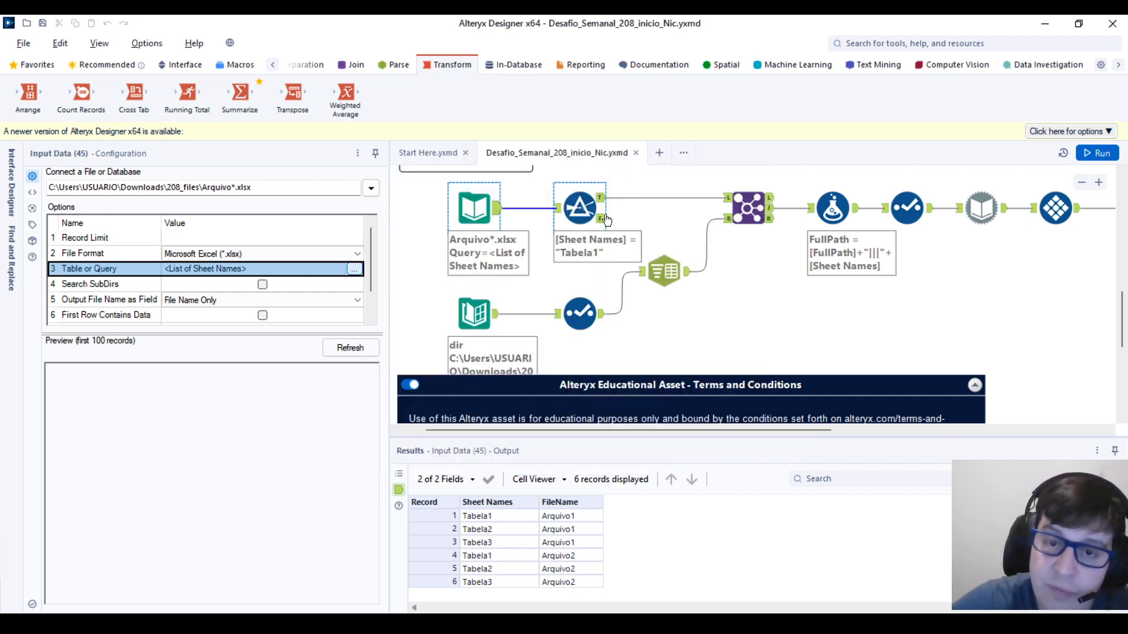
click(614, 290)
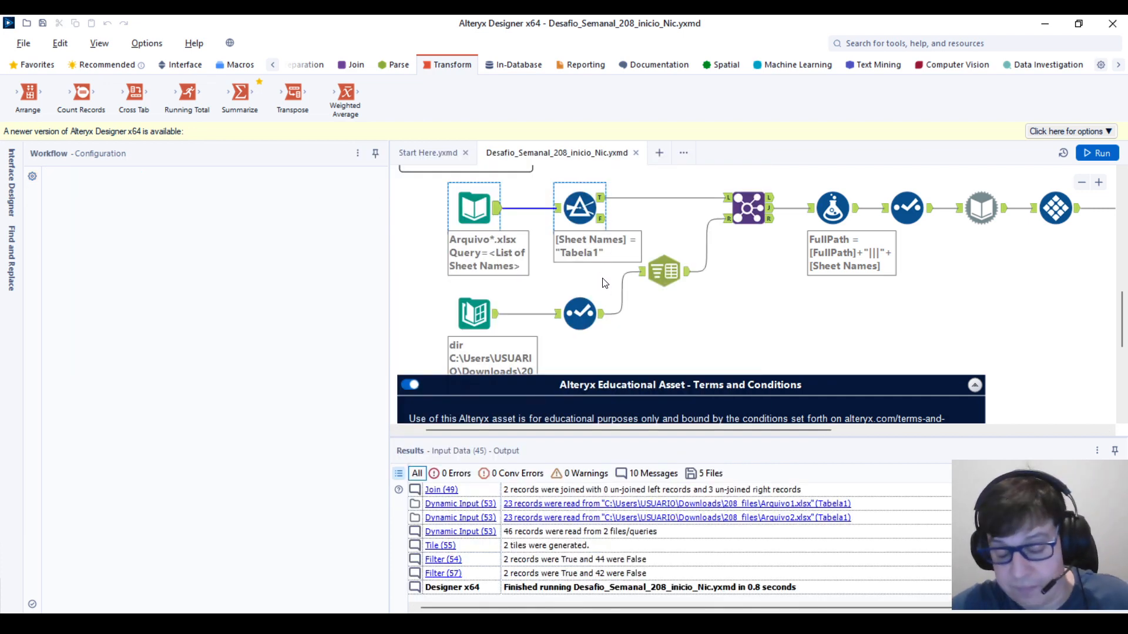
Reread the challenge brief and return to the workflow tools.
scroll(602, 280, up, 5)
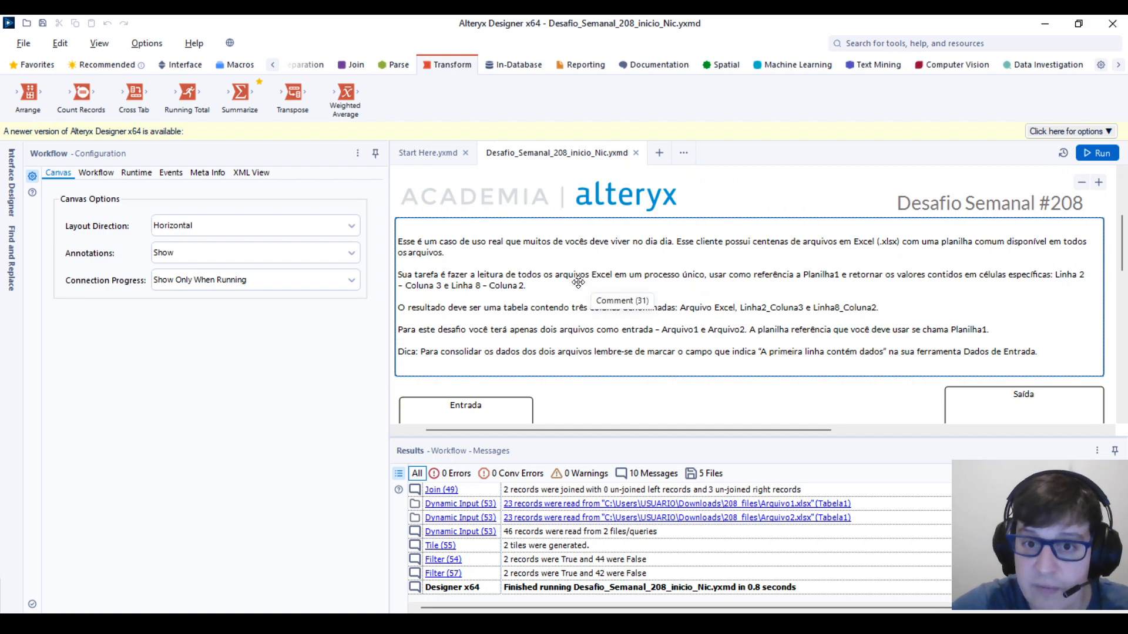
scroll(799, 283, down, 5)
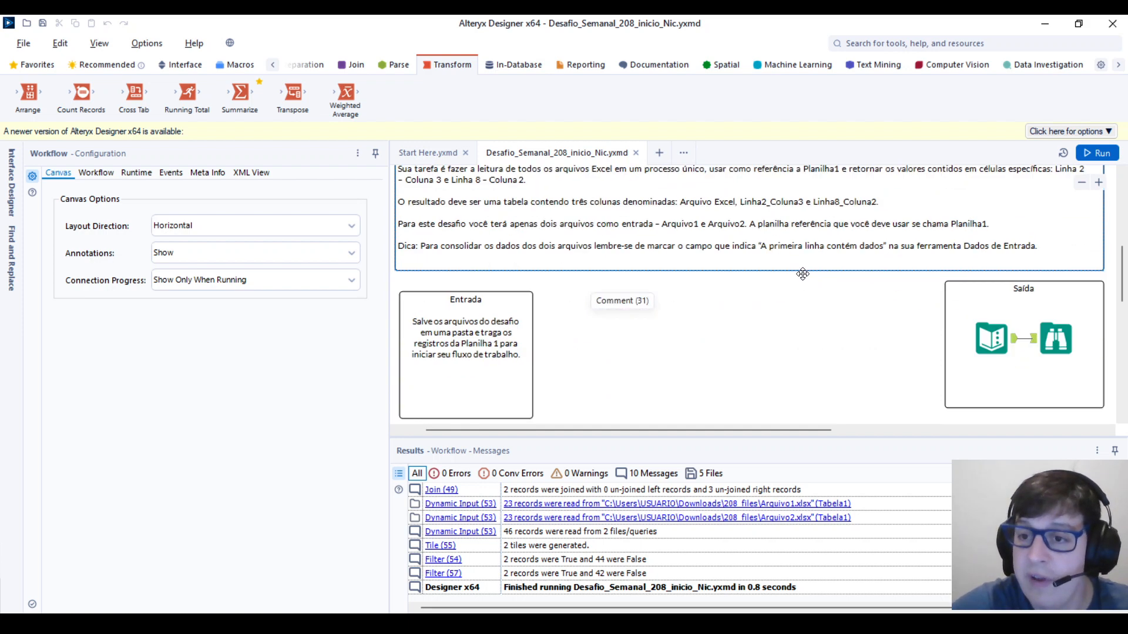
click(742, 264)
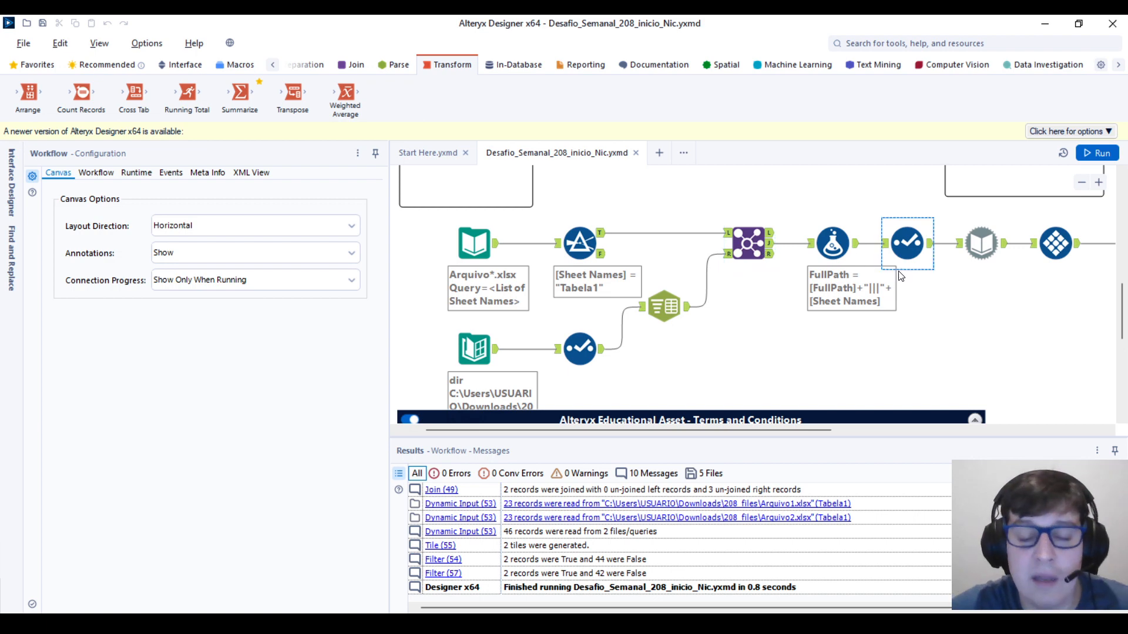
Compare the Input Data output with the Directory output, widening the FullPath column to read the Arquivo1 and Arquivo2 paths.
click(498, 250)
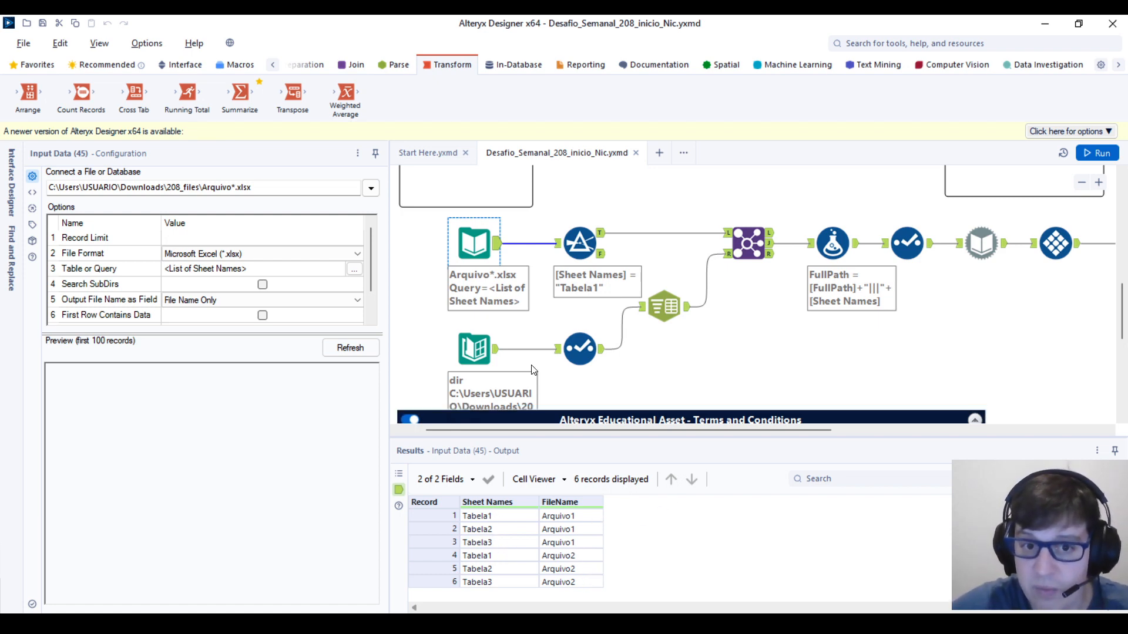
click(495, 348)
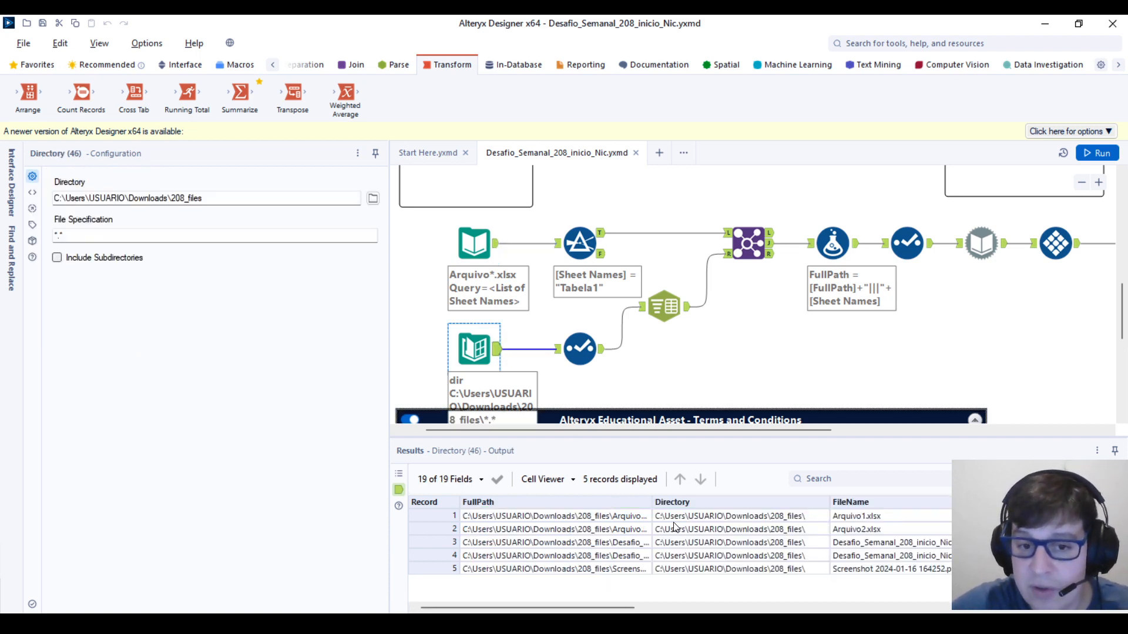
drag(653, 505, 851, 506)
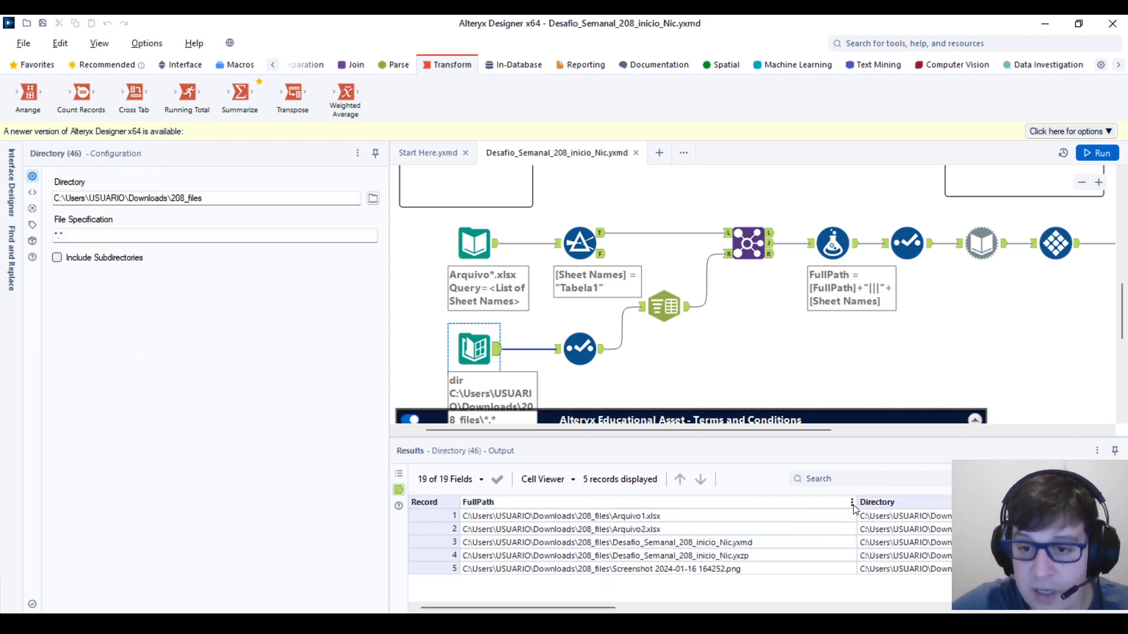
drag(599, 609, 619, 609)
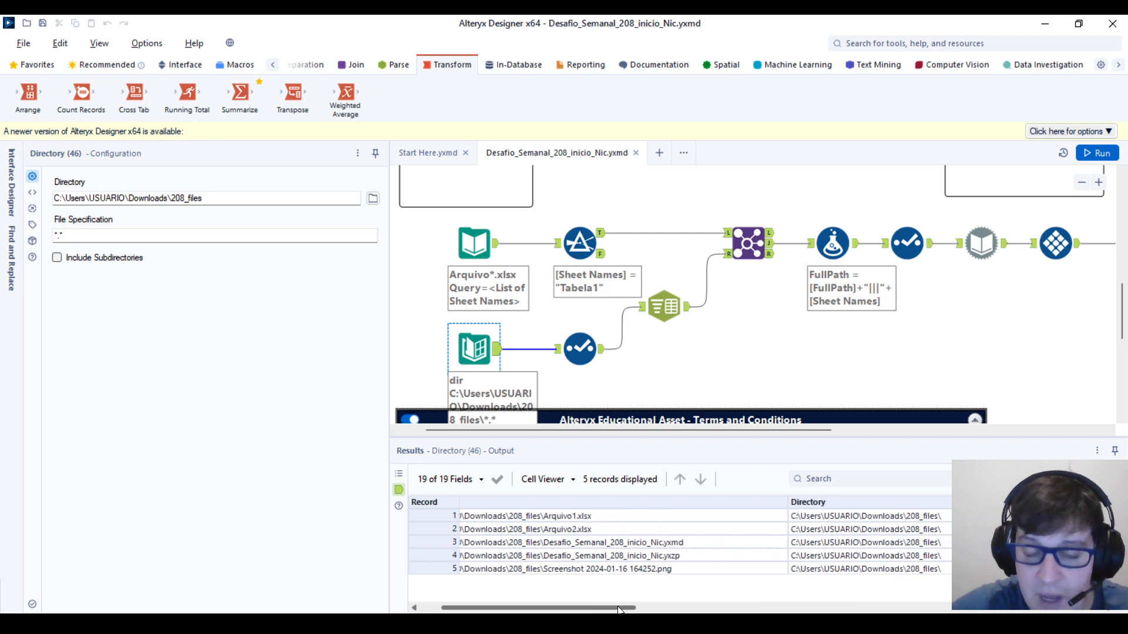
drag(425, 516, 425, 526)
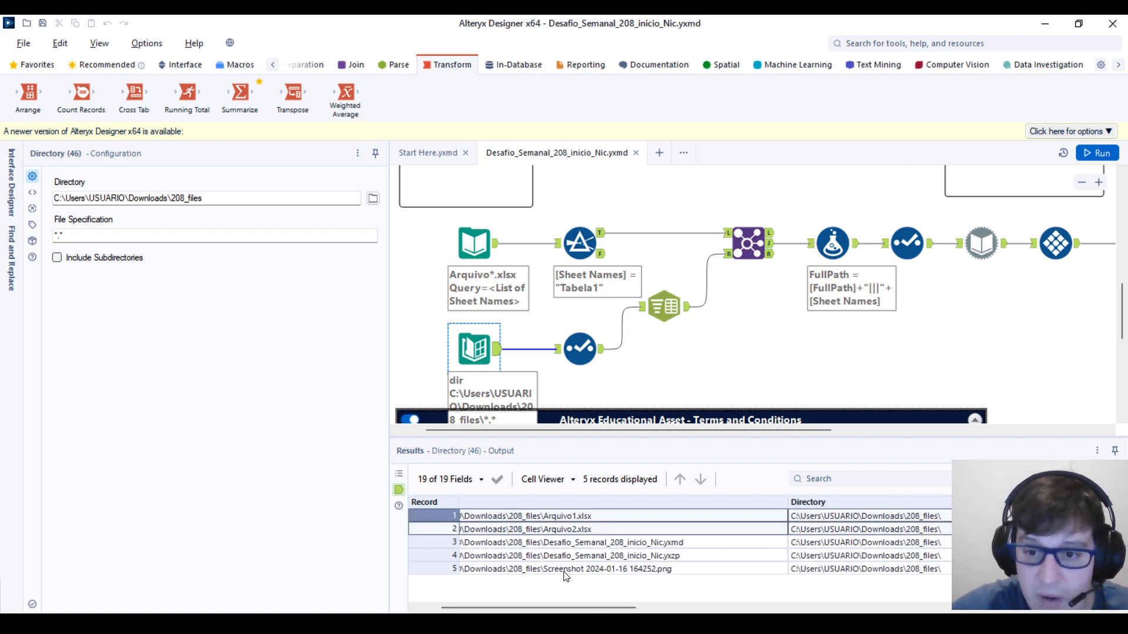
drag(566, 609, 626, 609)
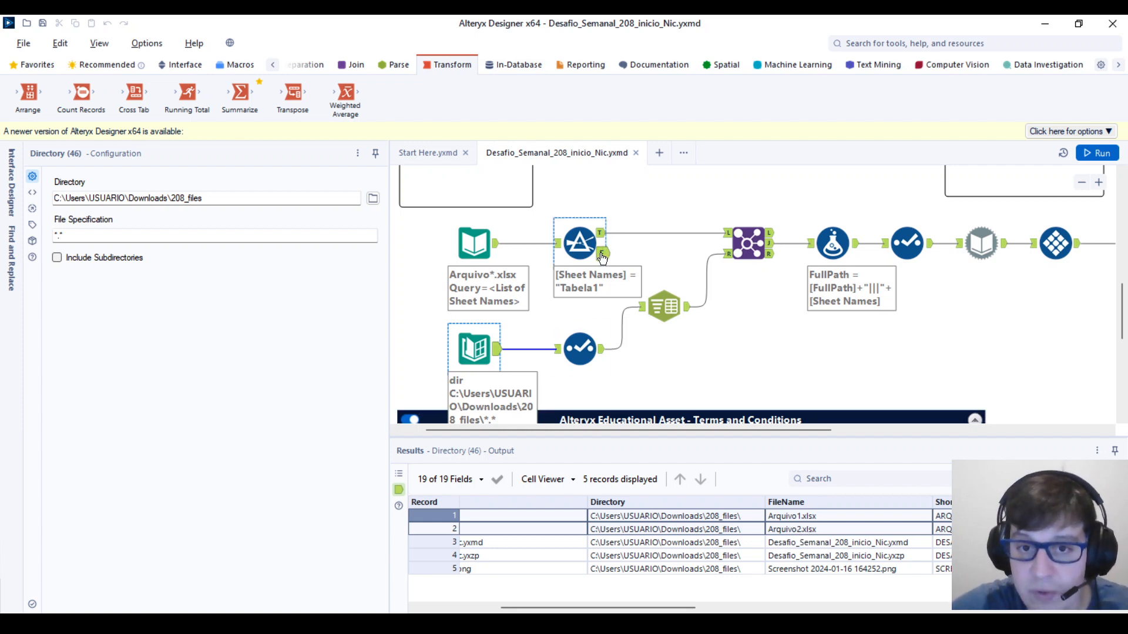
Inspect the data entering the Sheet Names filter and the outputs of the Directory branch's Select and Text To Columns tools.
click(535, 247)
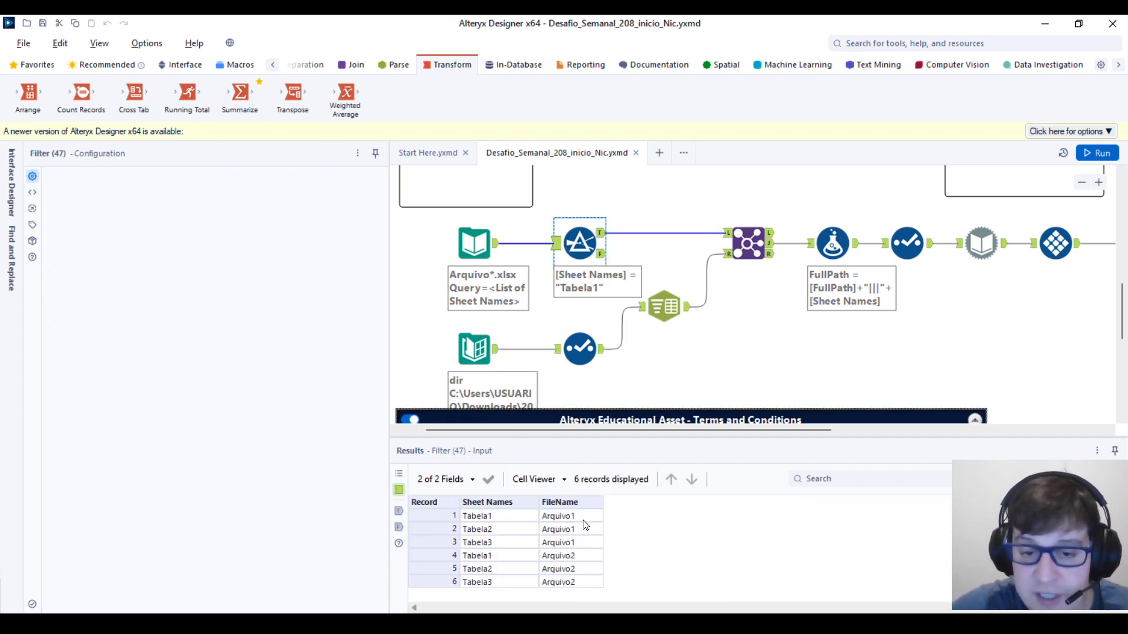
click(607, 361)
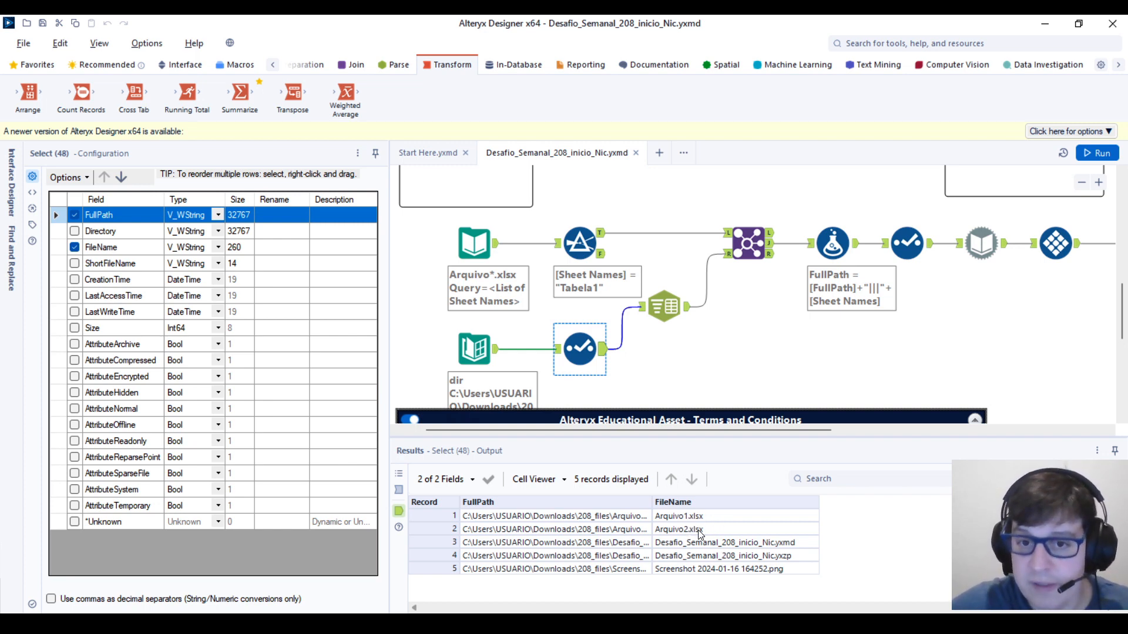
click(681, 305)
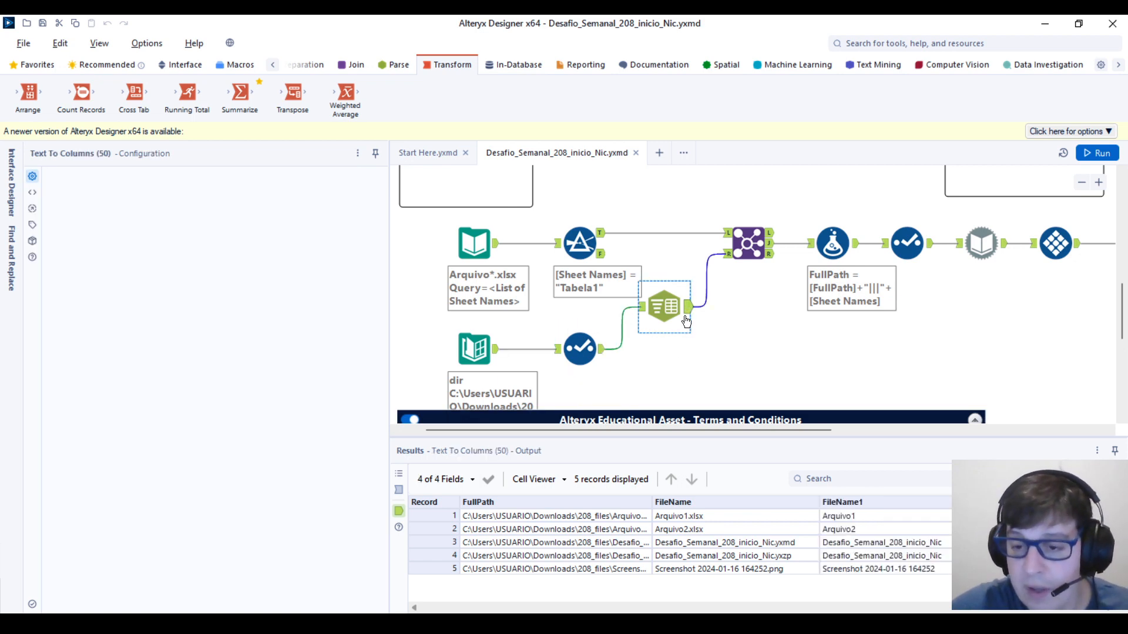
Review the Sheet Names and FileName values in the True output of the "Tabela1" filter.
click(605, 241)
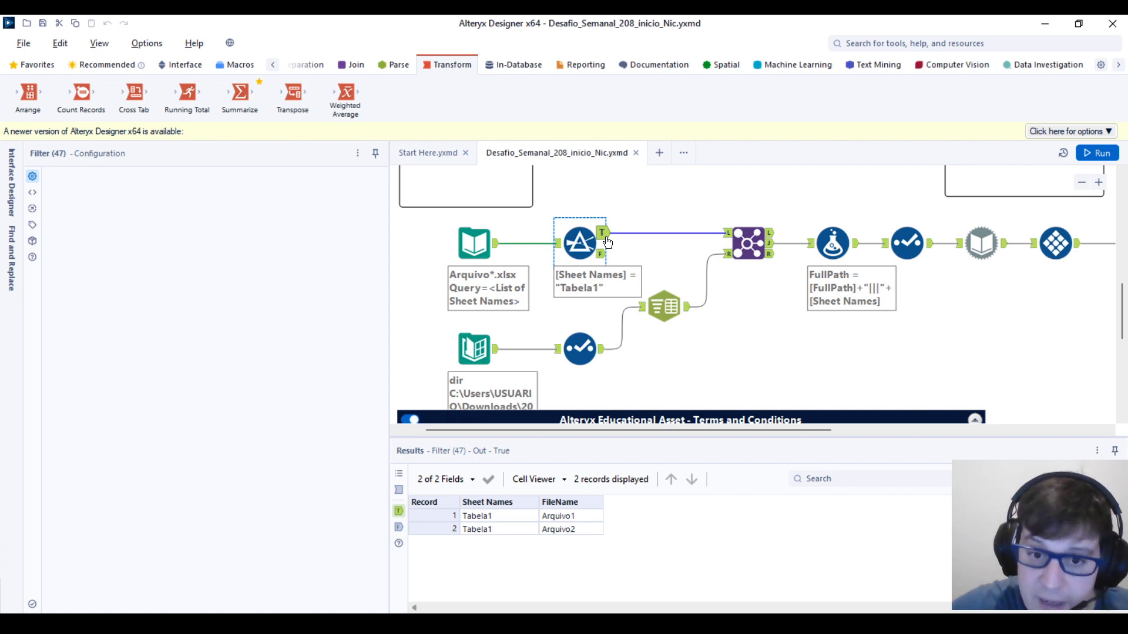
click(525, 519)
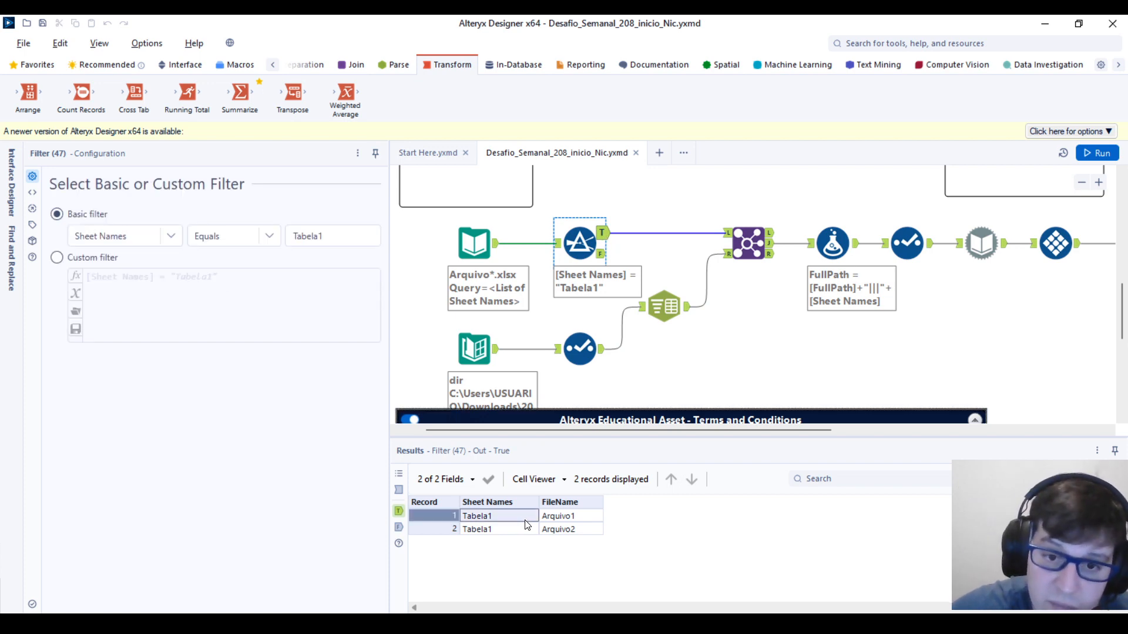
click(525, 530)
click(512, 518)
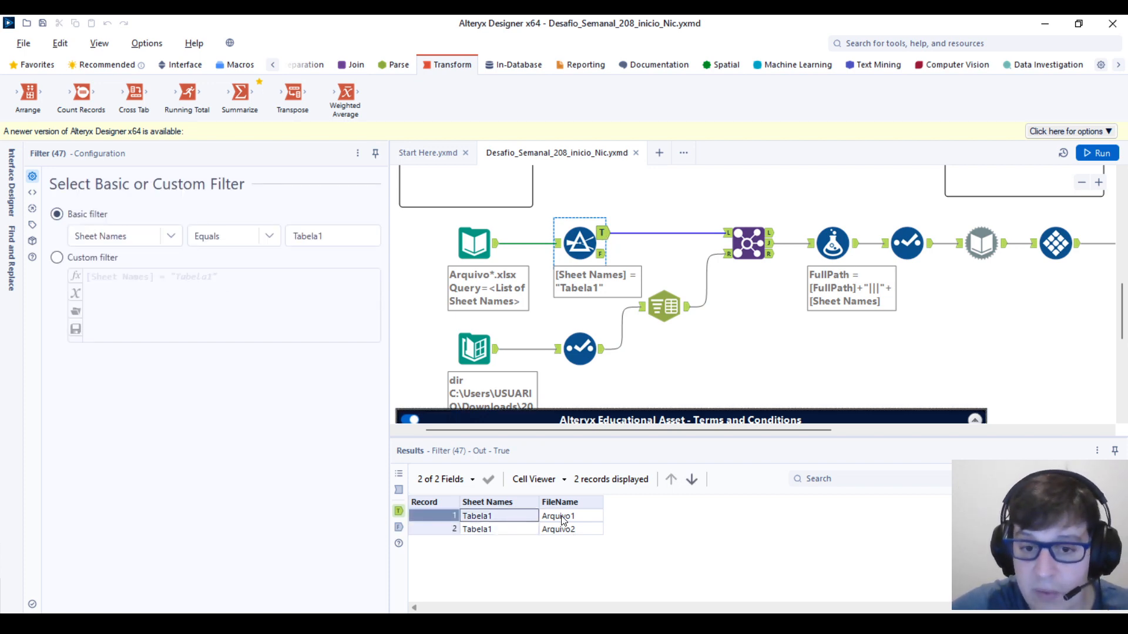
Compare the "Tabela1" filter's True output with the Text To Columns output, checking the Join's FileName to FileName1 match.
click(499, 243)
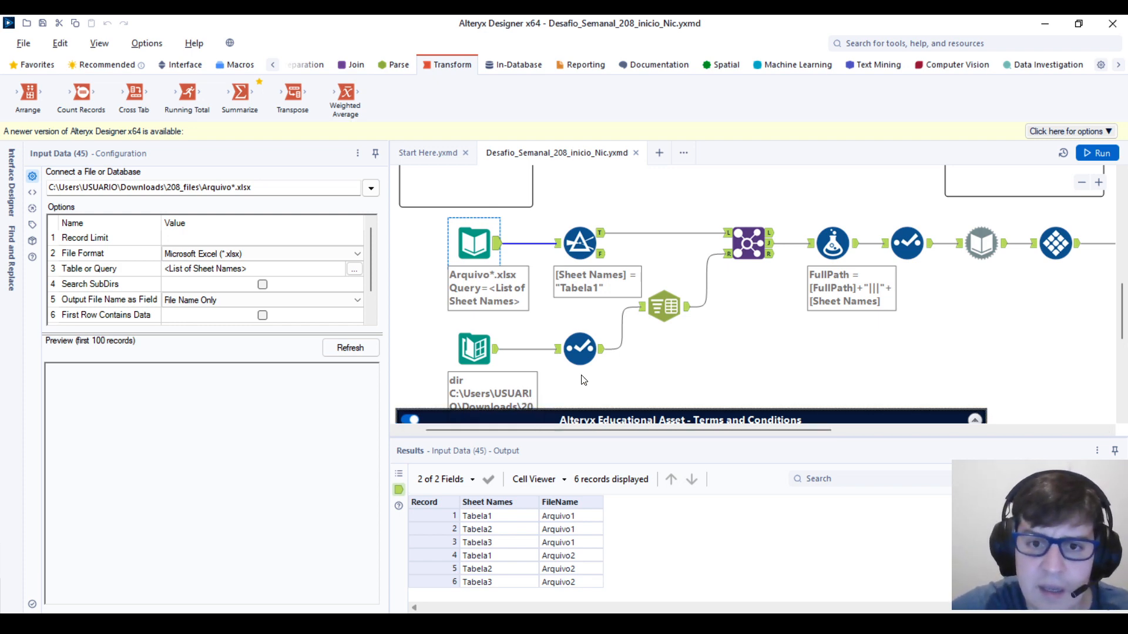
click(601, 240)
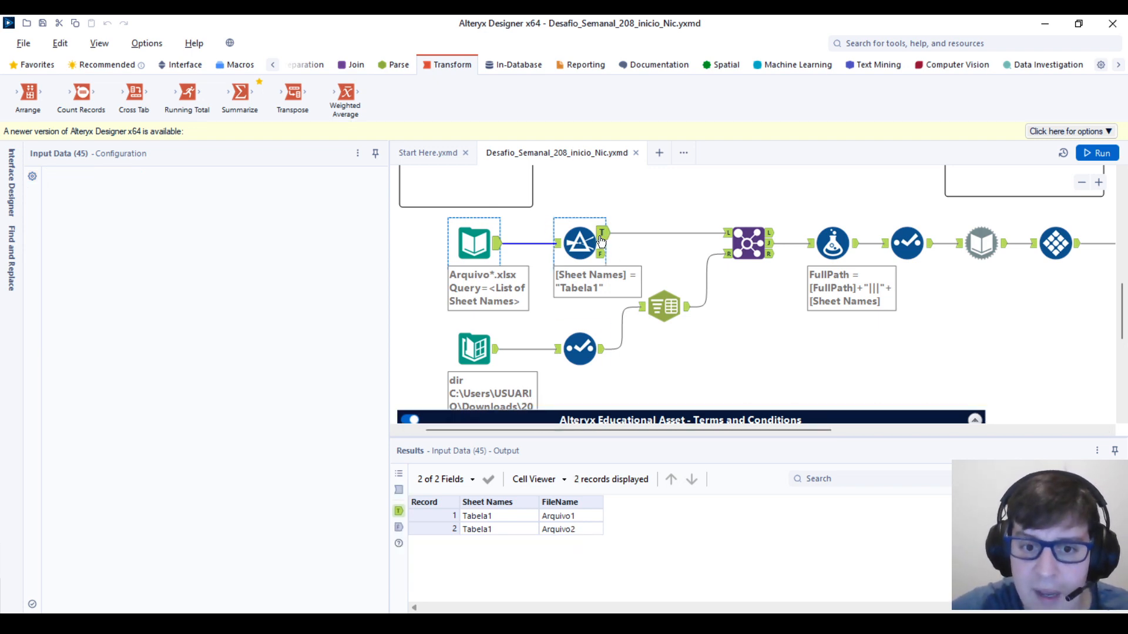
click(689, 310)
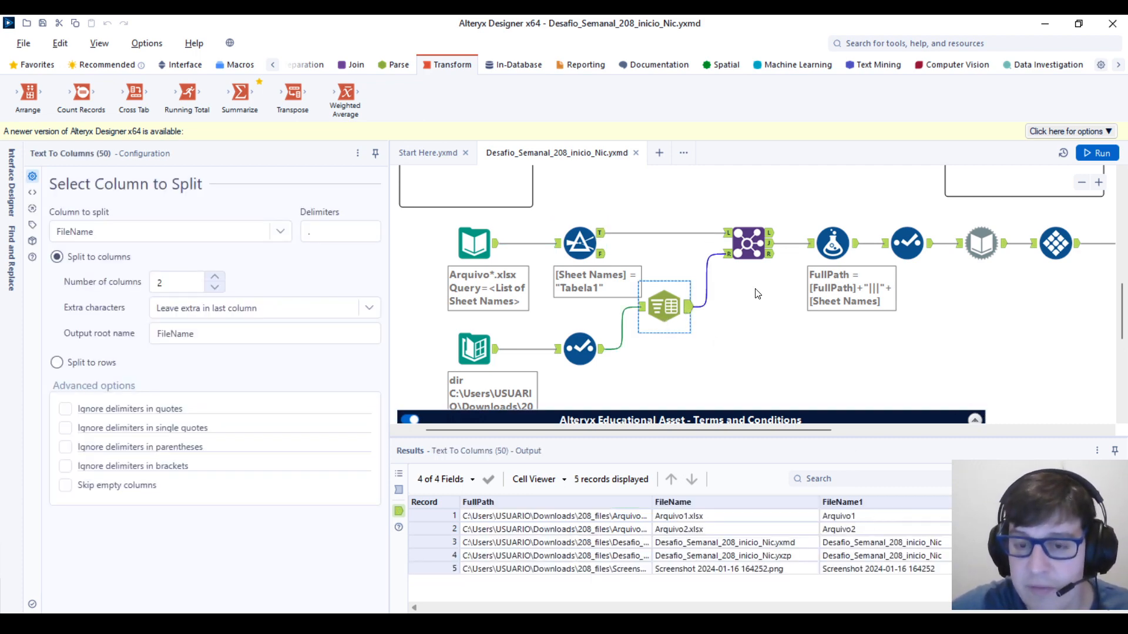
click(742, 243)
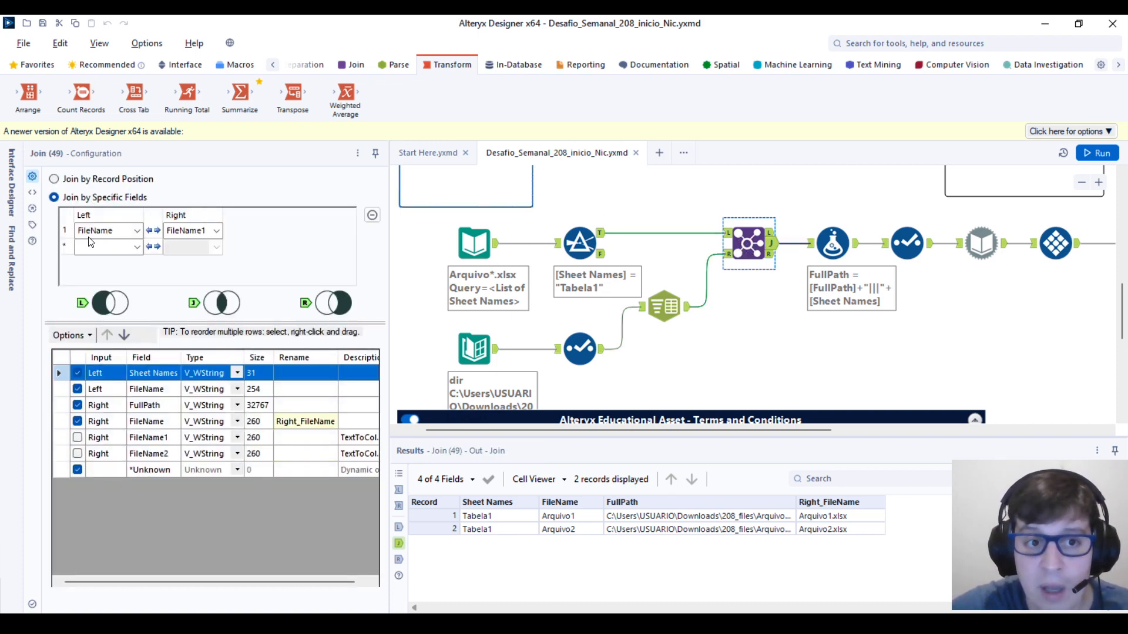
click(599, 235)
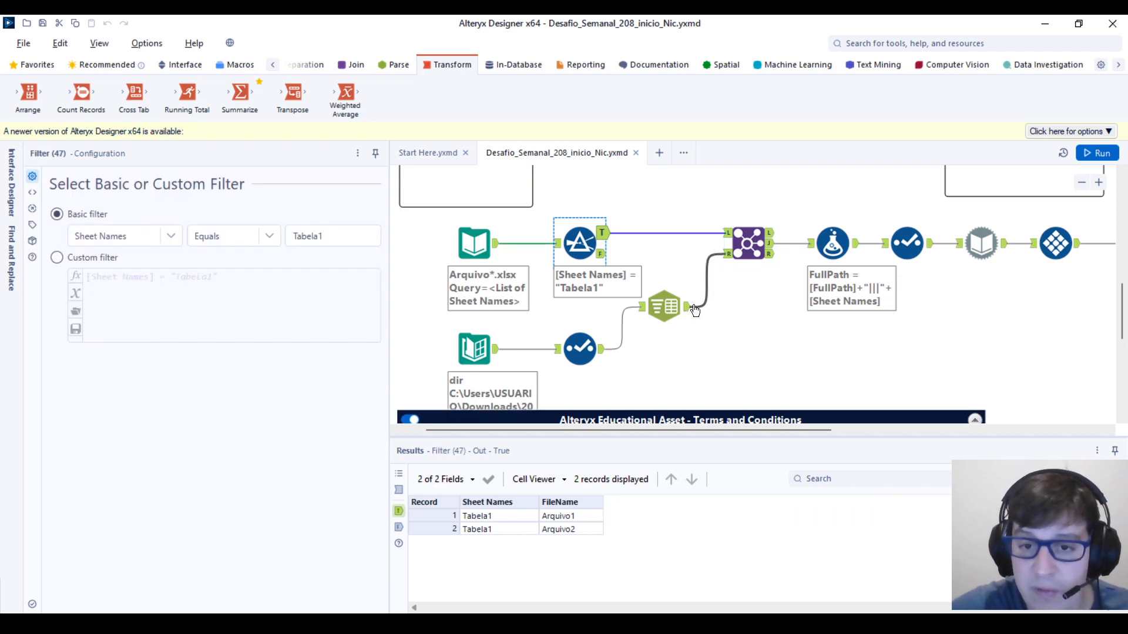
click(667, 306)
drag(894, 516, 908, 531)
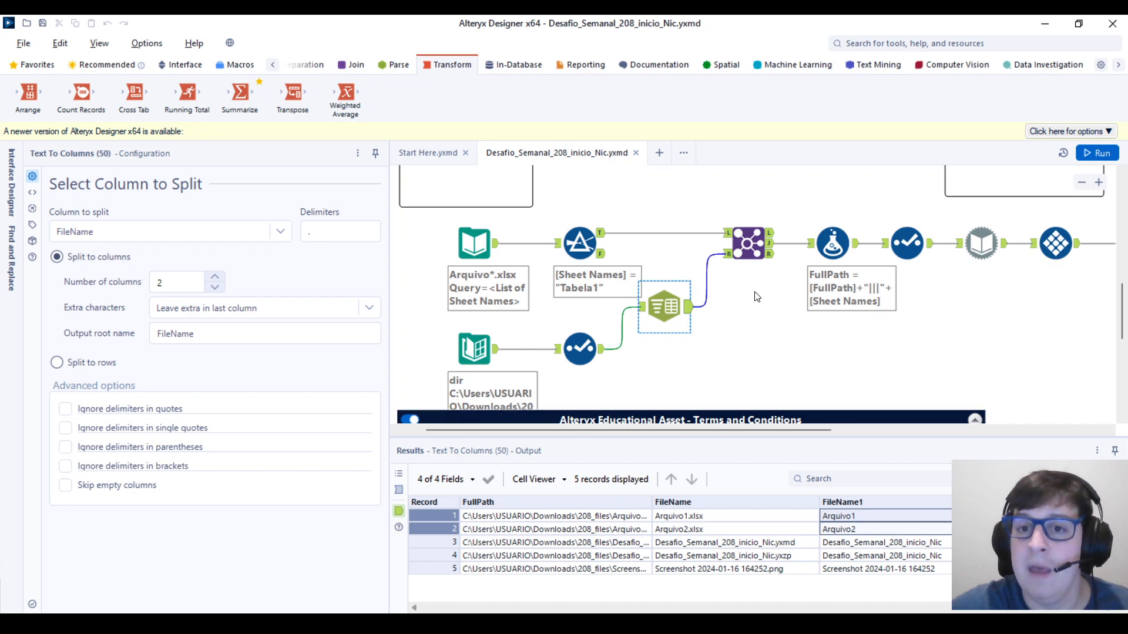
Review the Join output's Sheet Names, FileName and Right_FileName values, widening the FullPath column to read the full paths.
click(768, 242)
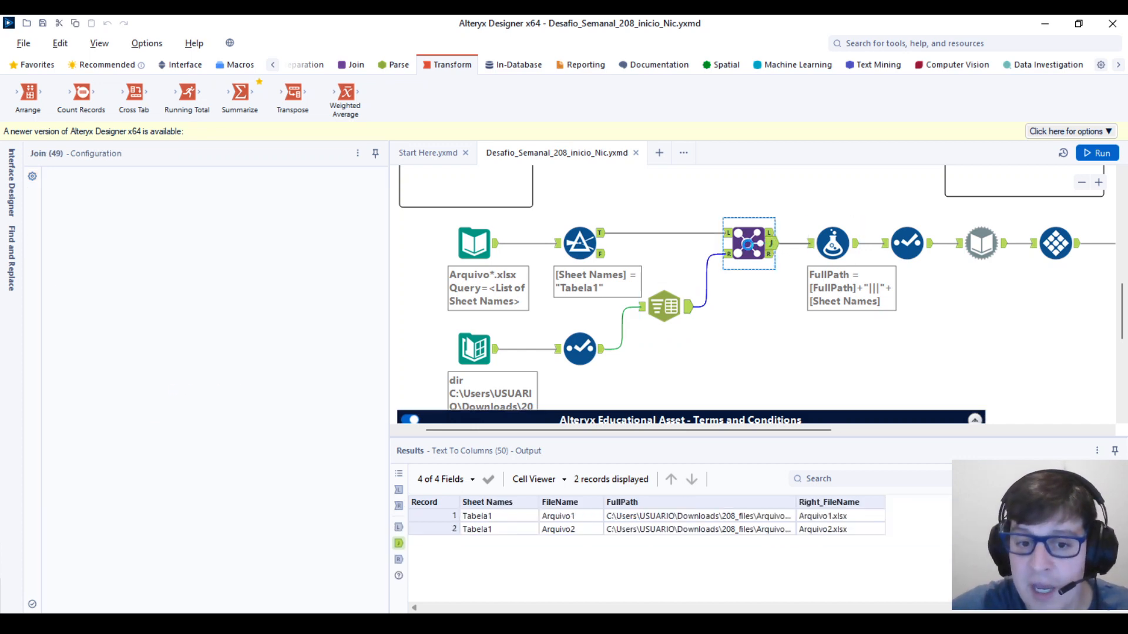
drag(493, 518, 496, 531)
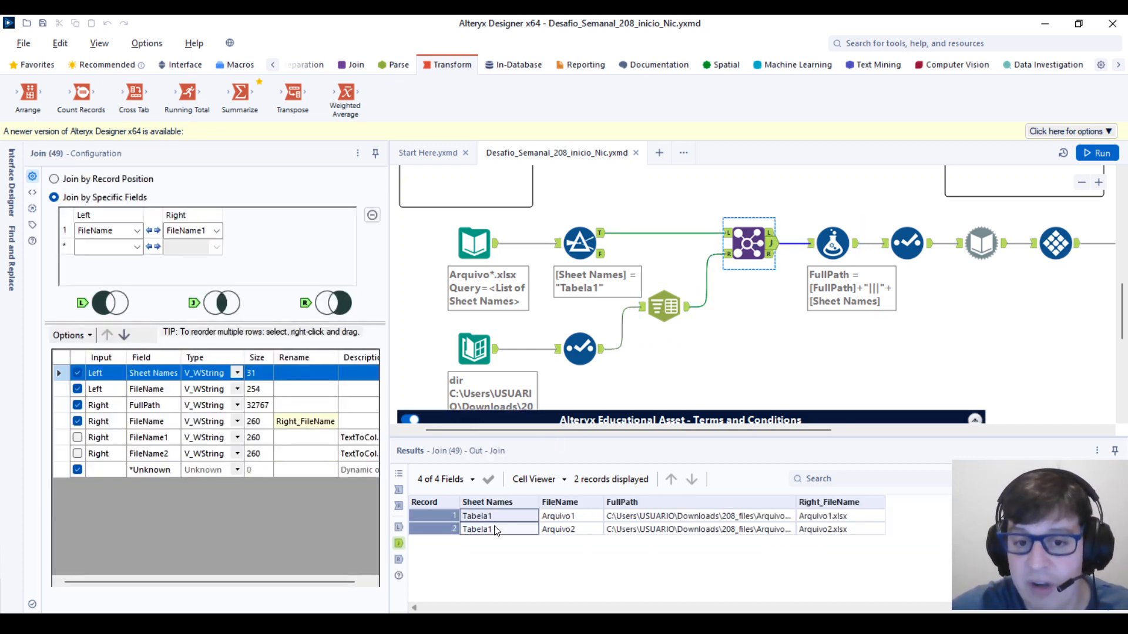
drag(561, 516, 562, 532)
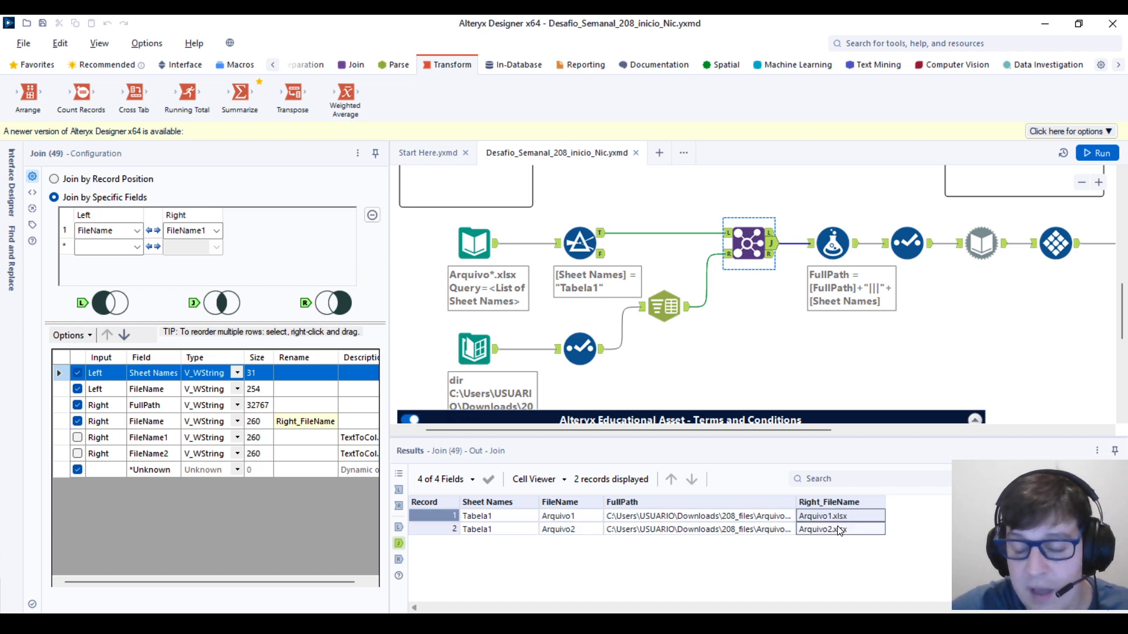
drag(840, 531, 922, 499)
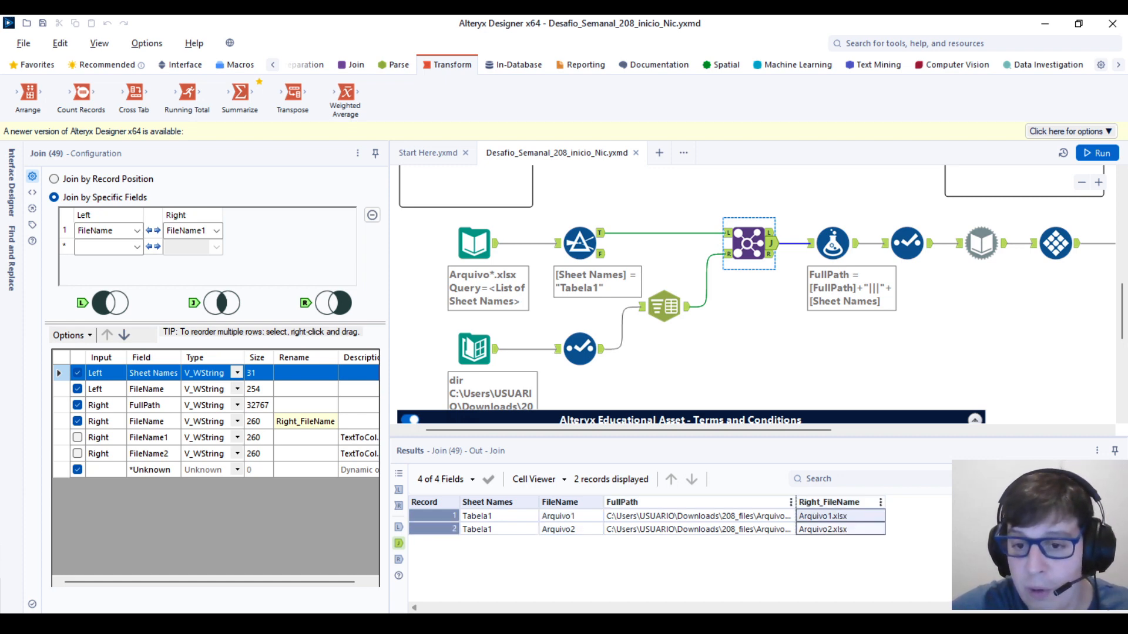
click(874, 517)
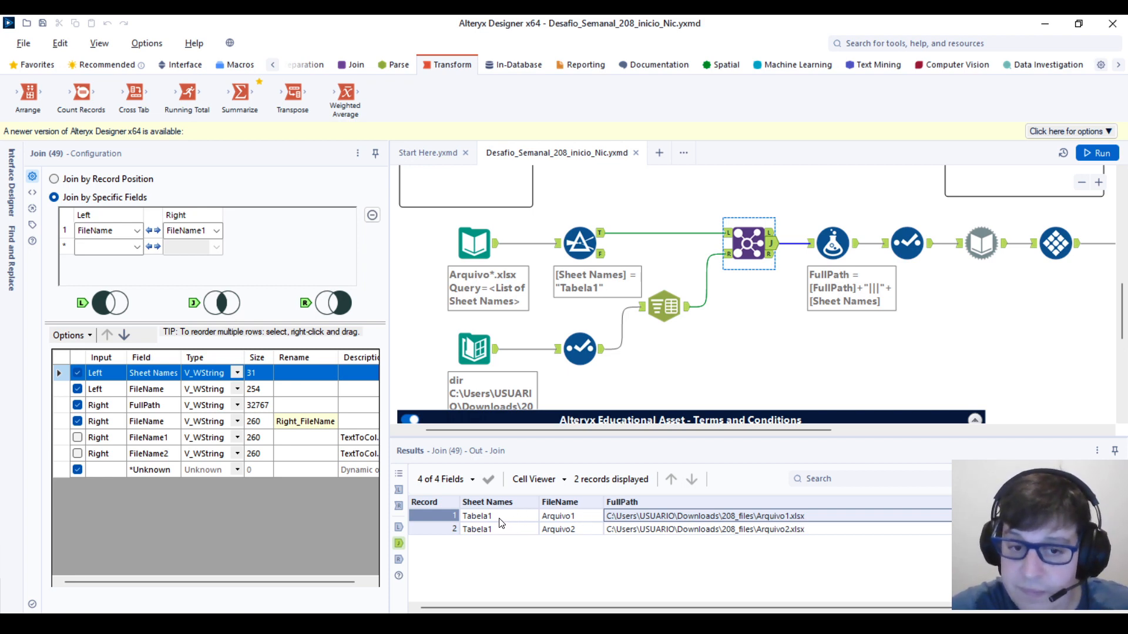
Examine the Formula tool's FullPath expression and its "|||" separator, widening the output's FullPath column to read the combined paths.
click(819, 250)
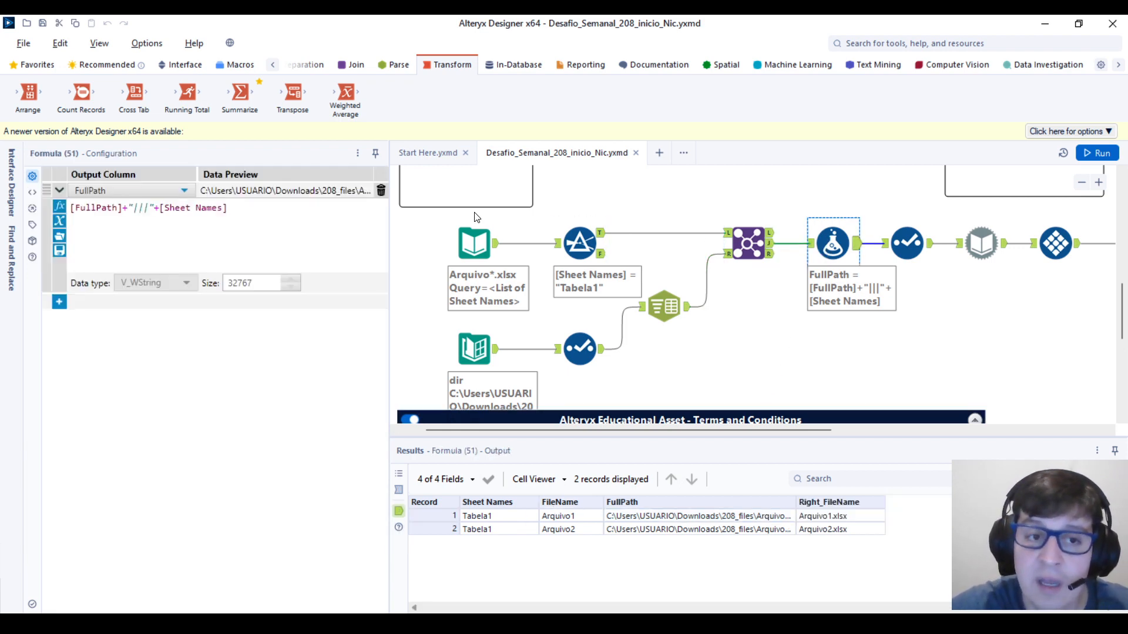
click(151, 207)
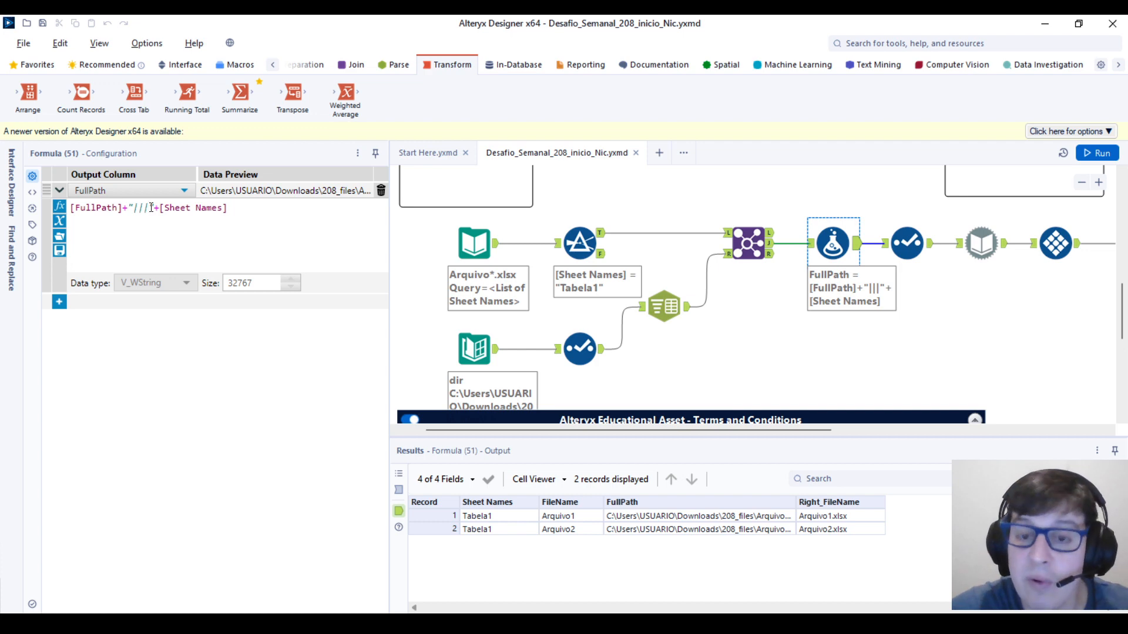
text(")
click(857, 249)
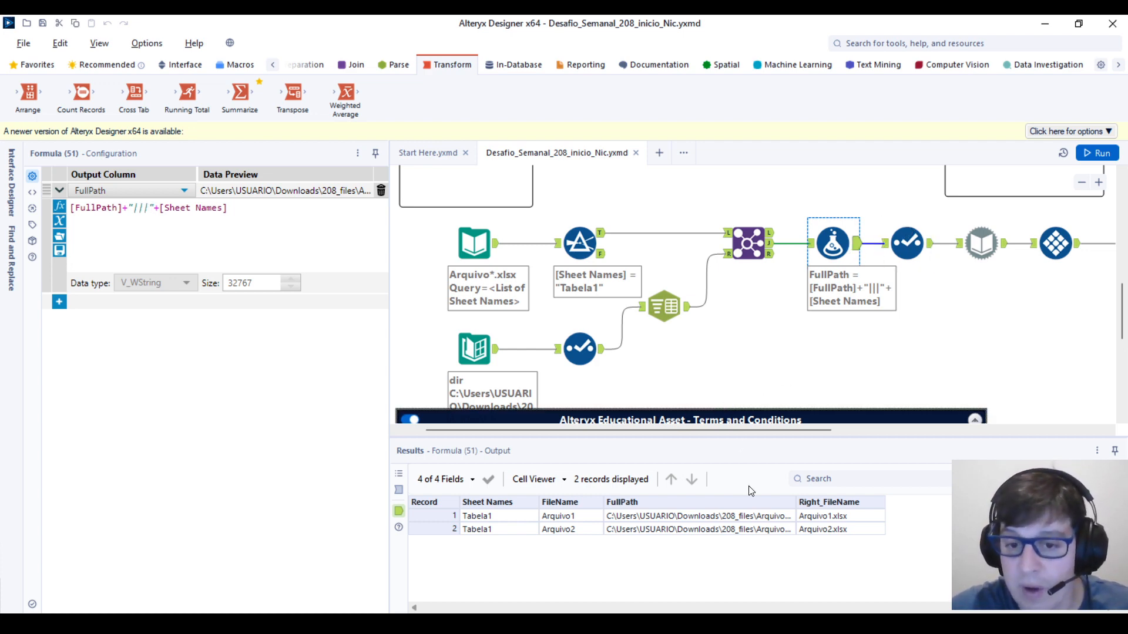
drag(797, 502, 804, 502)
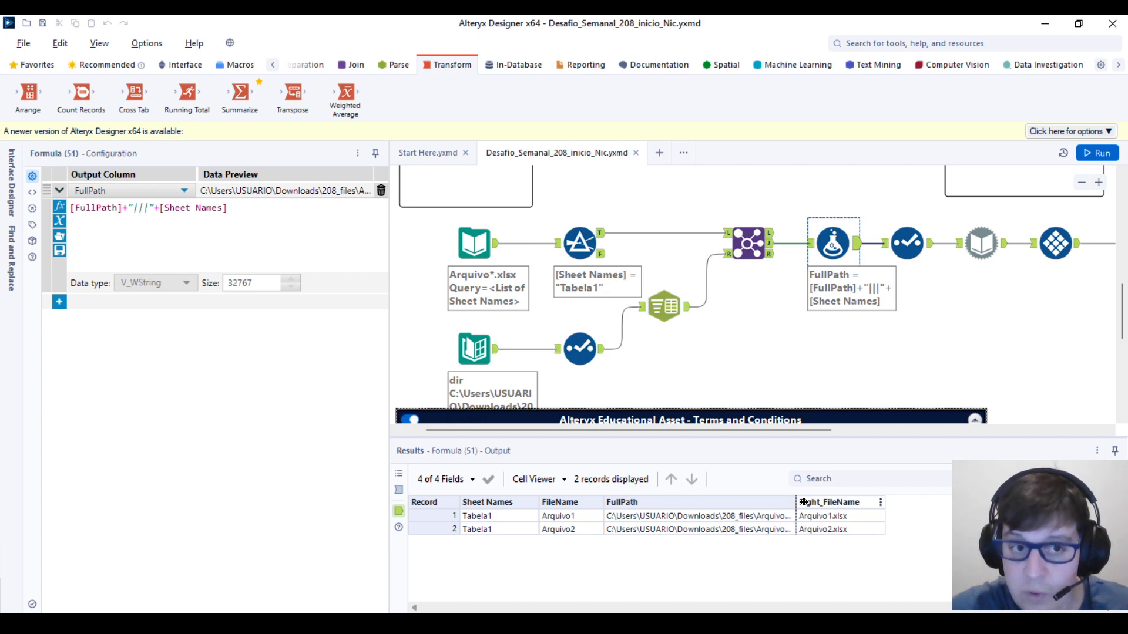
drag(230, 208, 62, 210)
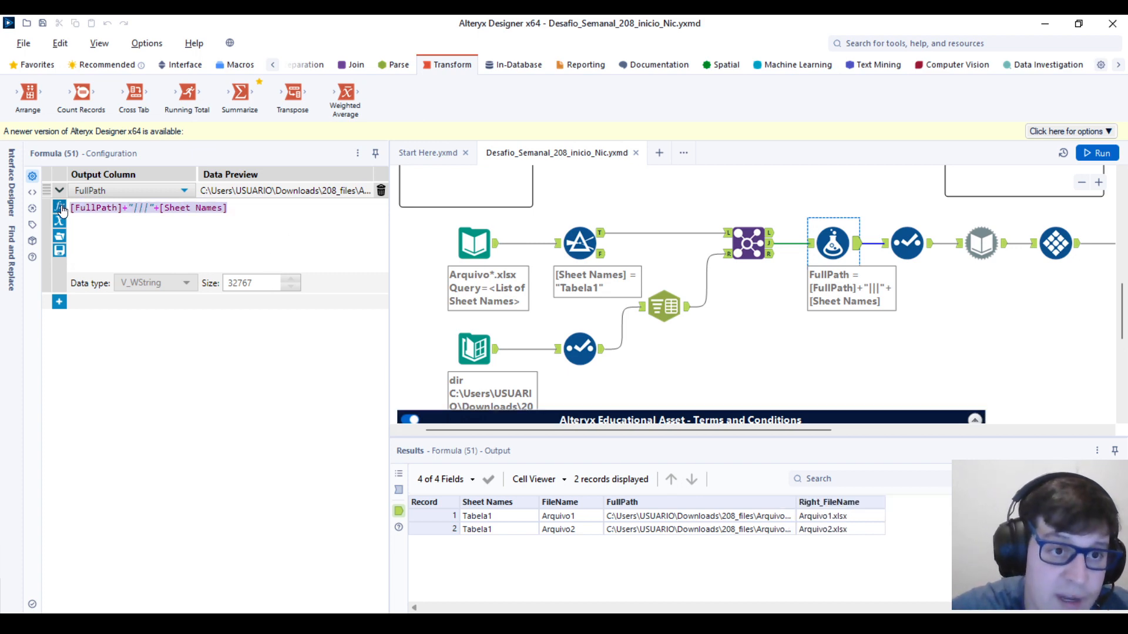
double_click(796, 506)
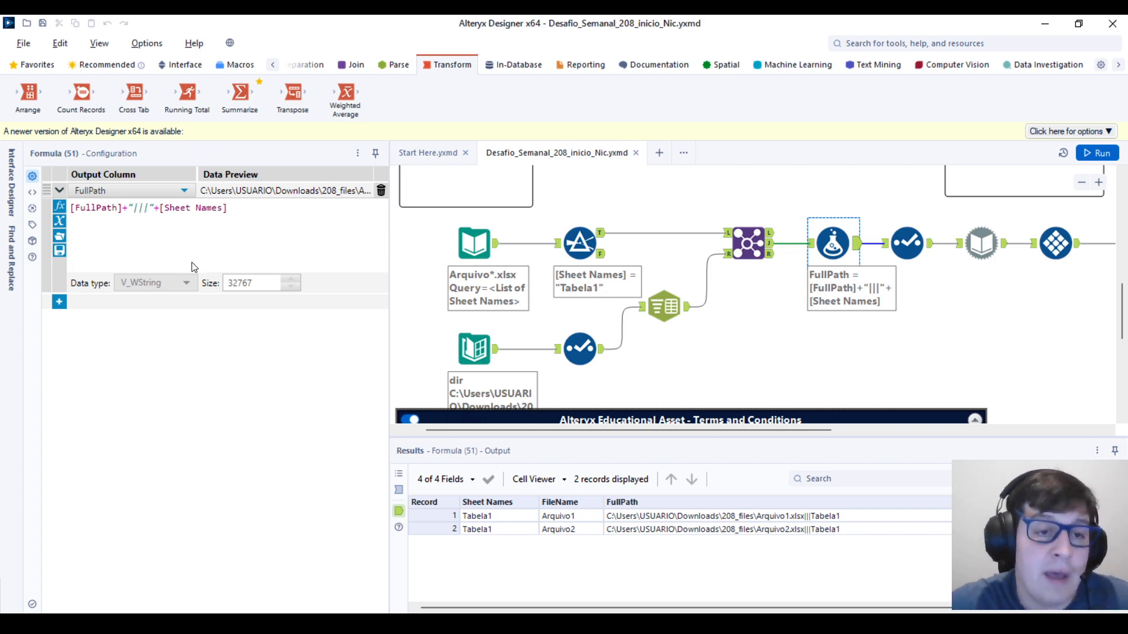
click(130, 210)
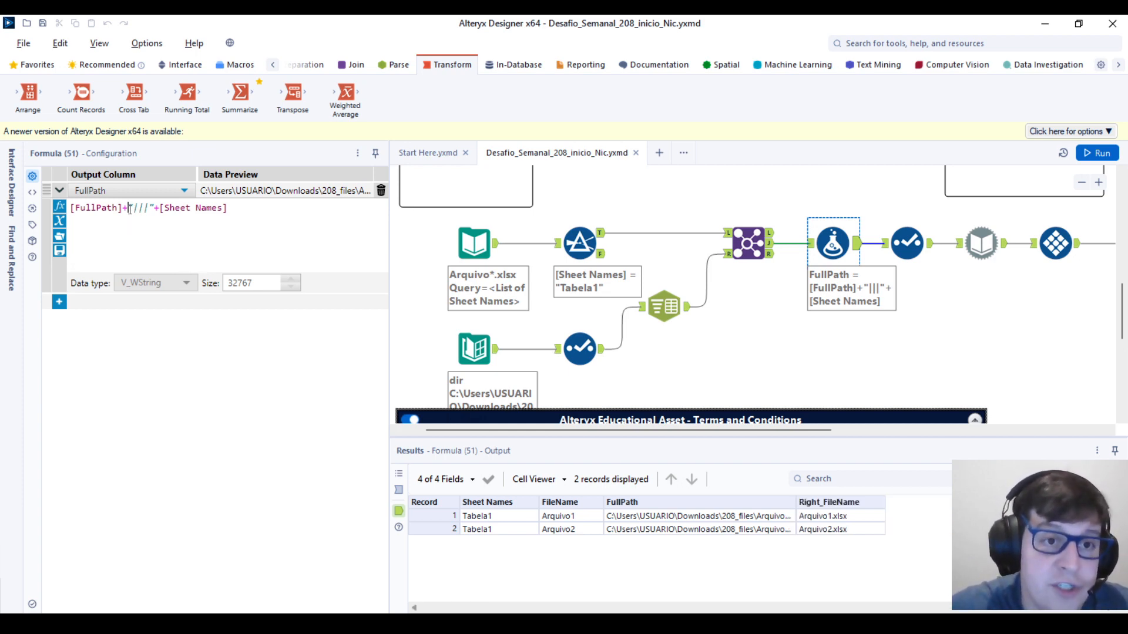
drag(130, 209, 150, 210)
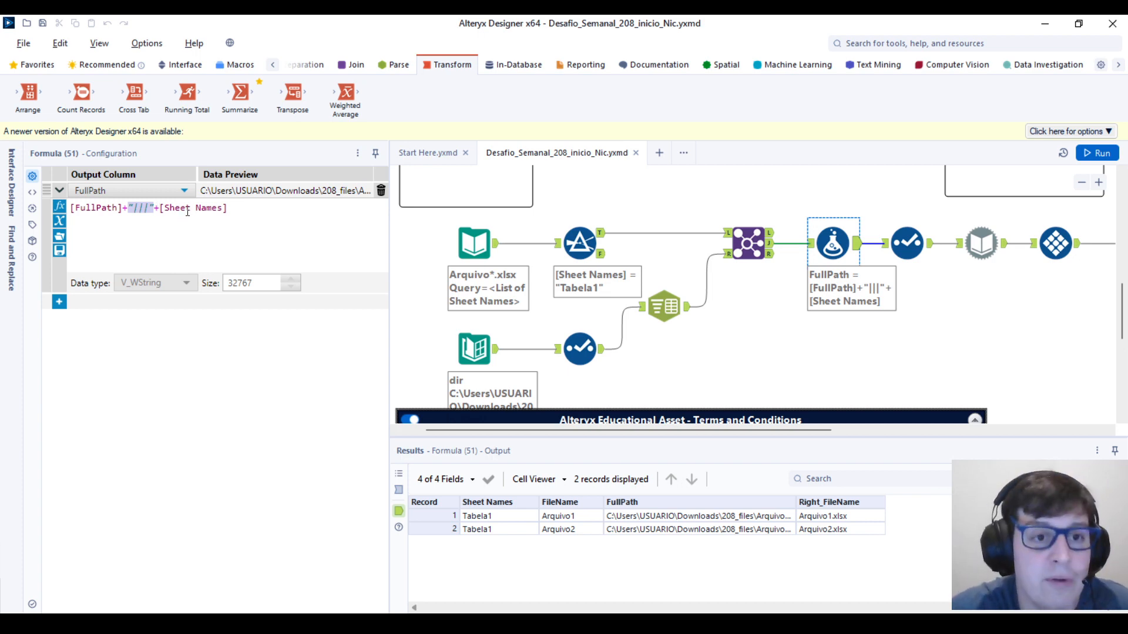
click(261, 210)
text(Z)
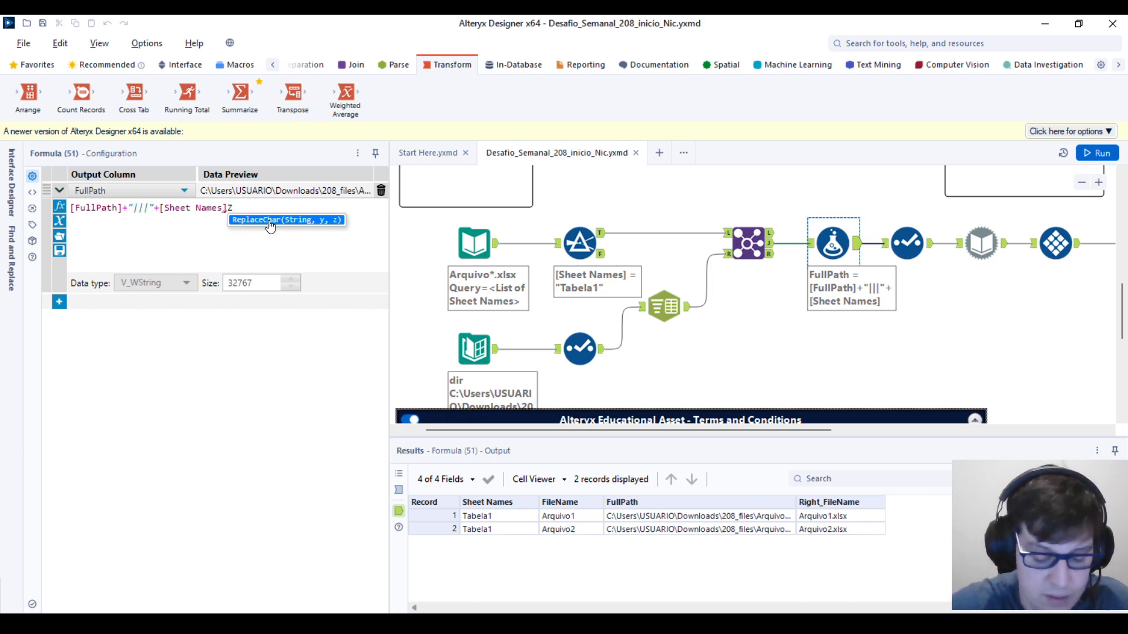
key(BackSpace)
text(||)
key(BackSpace)
key(BackSpace)
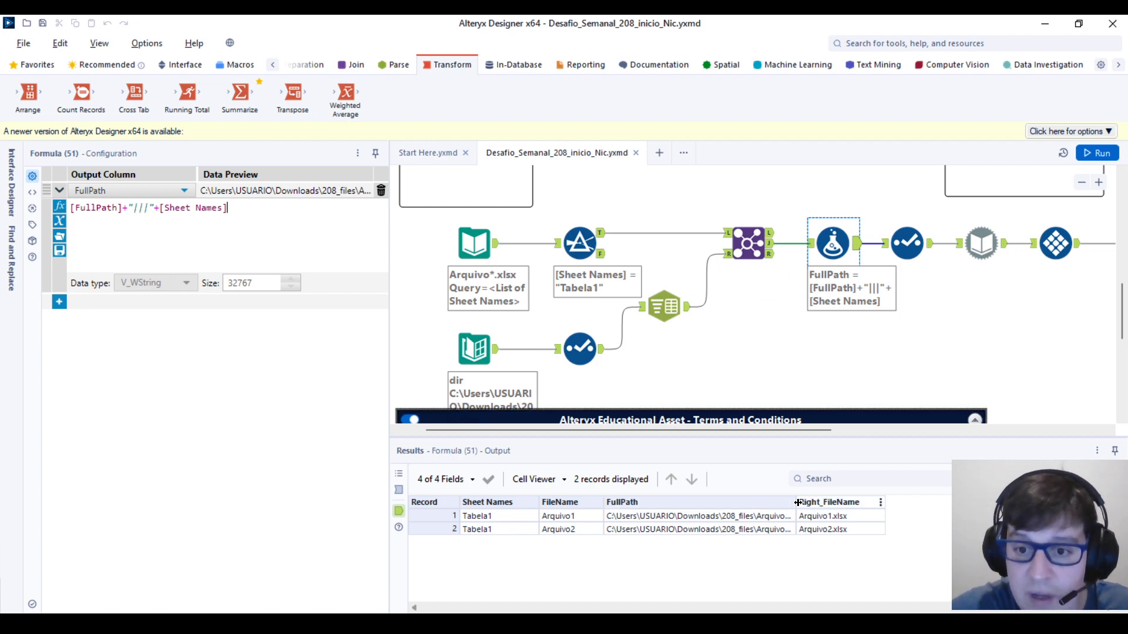
Compare the full FullPath values from the Formula tool with the output of the Select tool that follows it.
drag(797, 502, 974, 503)
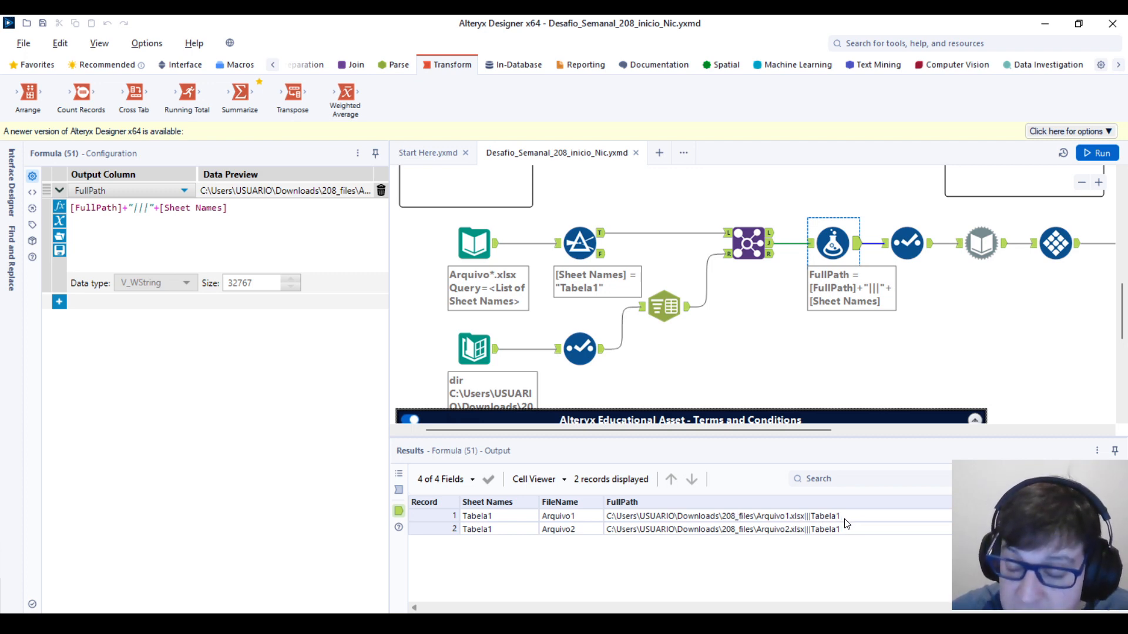
click(909, 244)
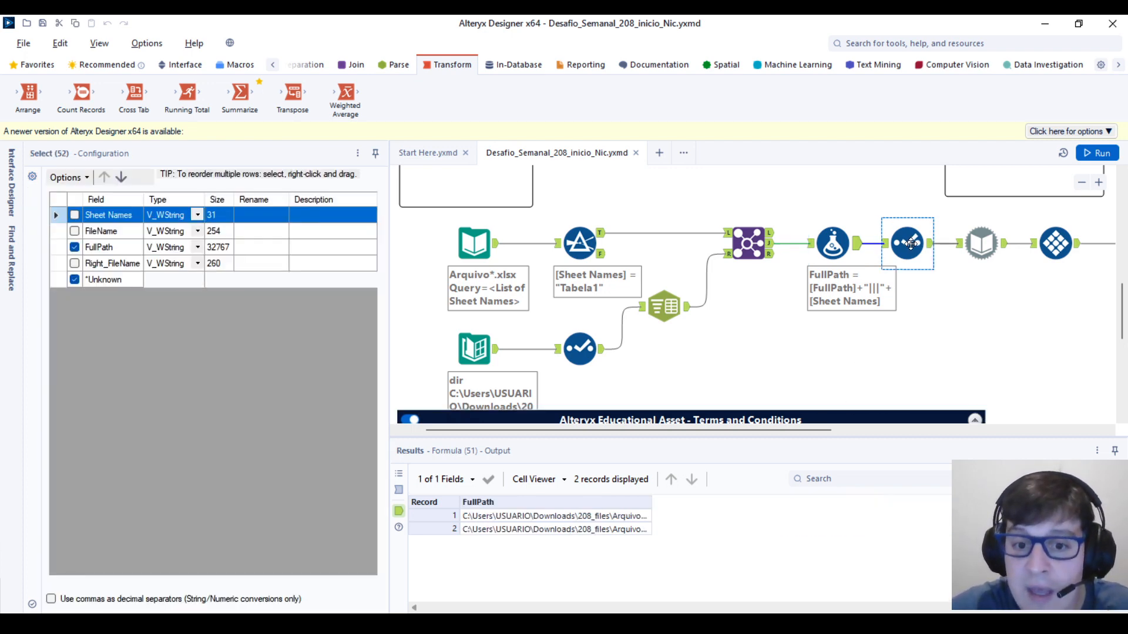
drag(651, 503, 969, 503)
Inspect the Dynamic Input tool's configuration and its Arquivo1.xlsx data source template, closing the template without changes.
drag(811, 432, 912, 431)
click(812, 243)
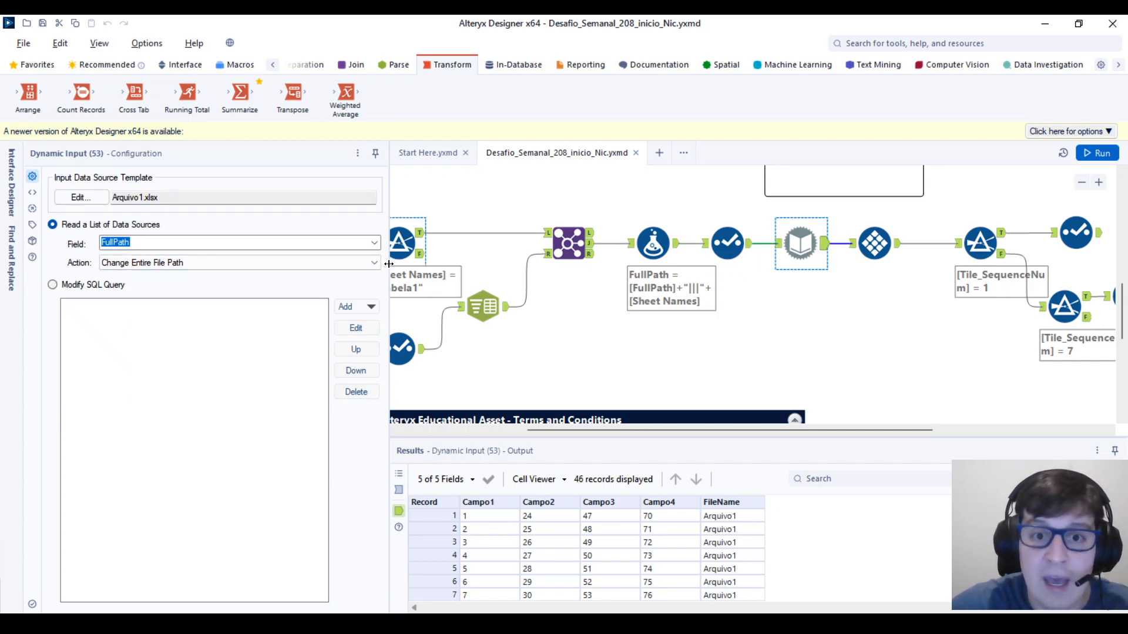
drag(416, 263, 439, 263)
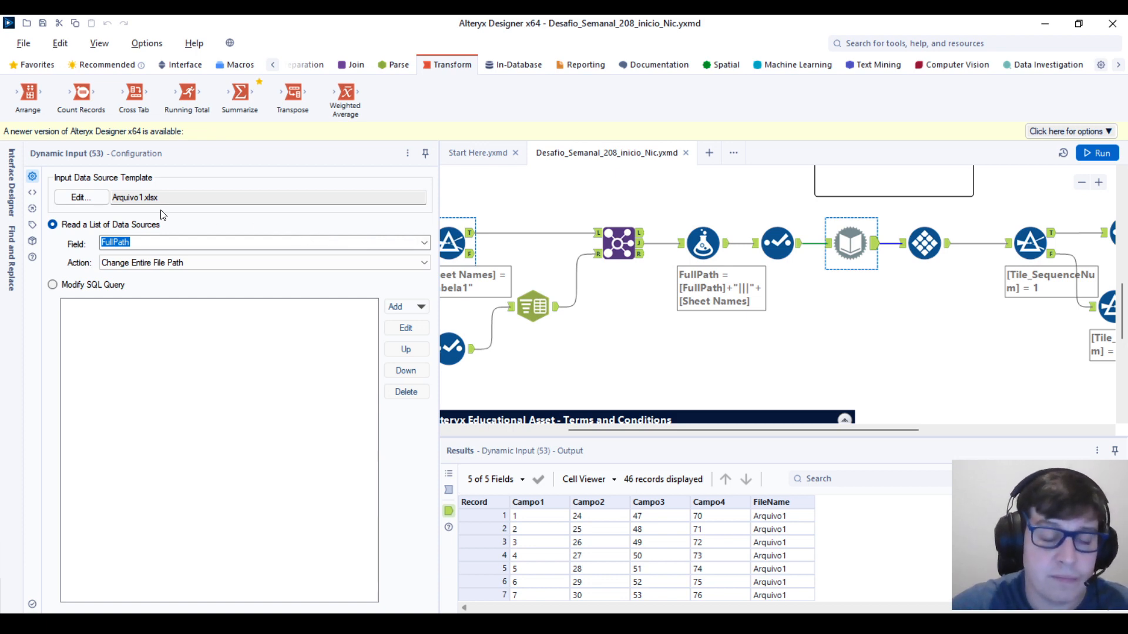
click(81, 198)
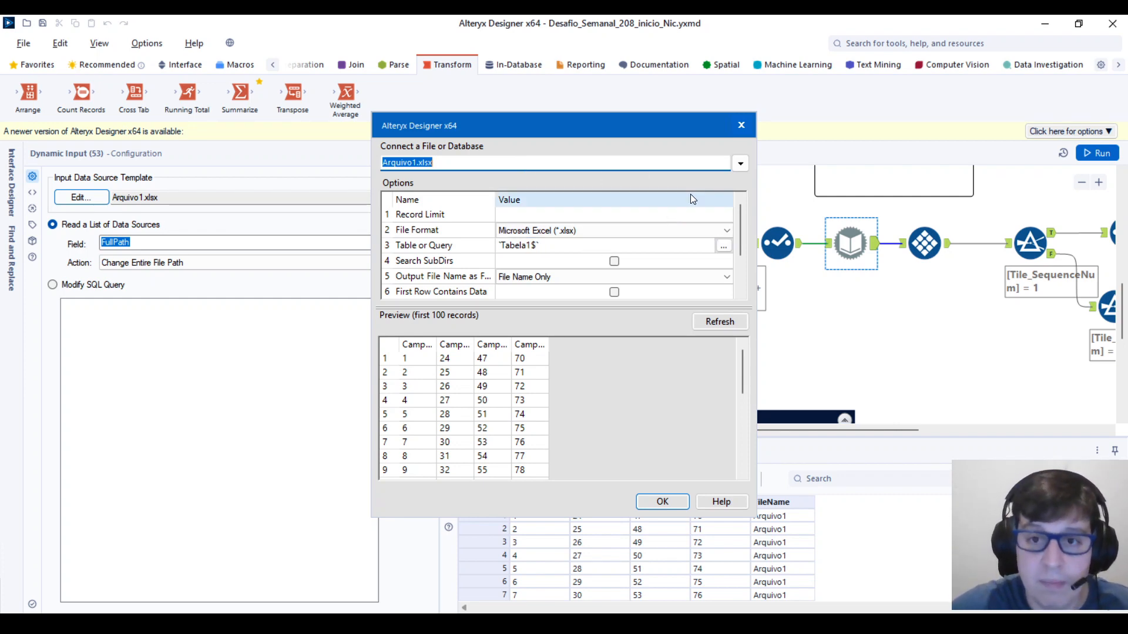
click(741, 126)
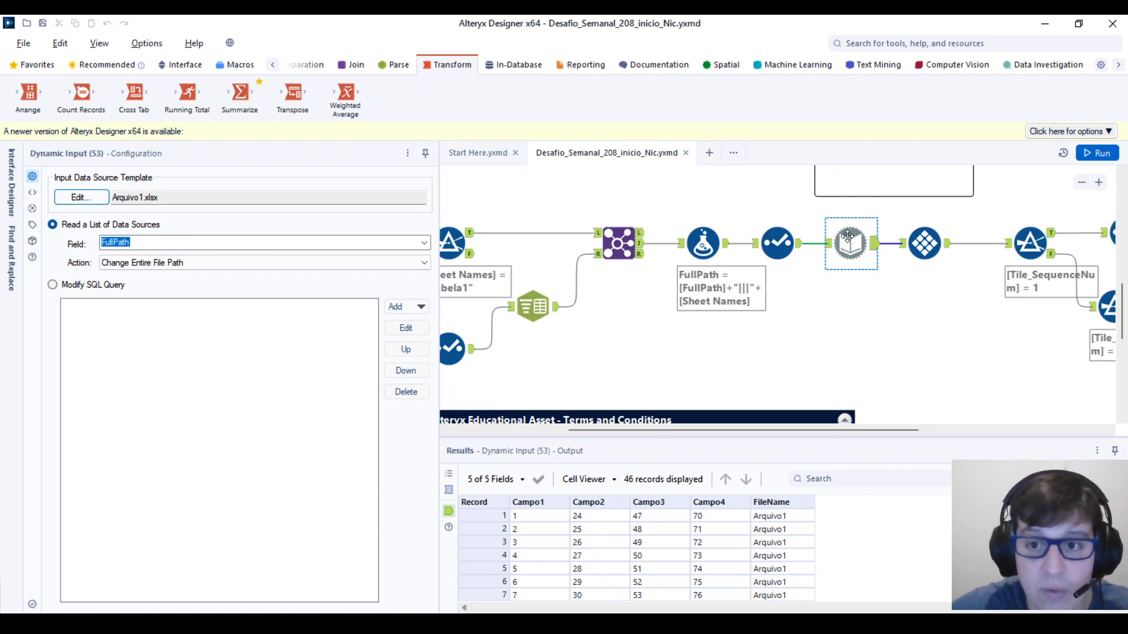
Check the Select tool's FullPath output against the Dynamic Input settings and view the available Action options, keeping Change Entire File Path.
click(777, 242)
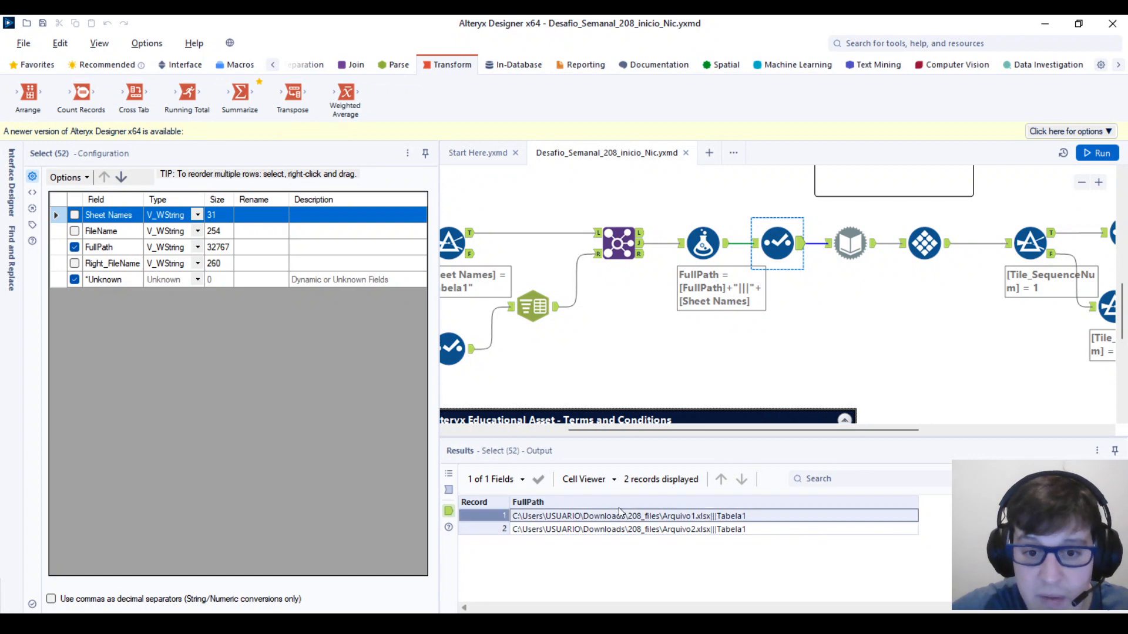
click(843, 236)
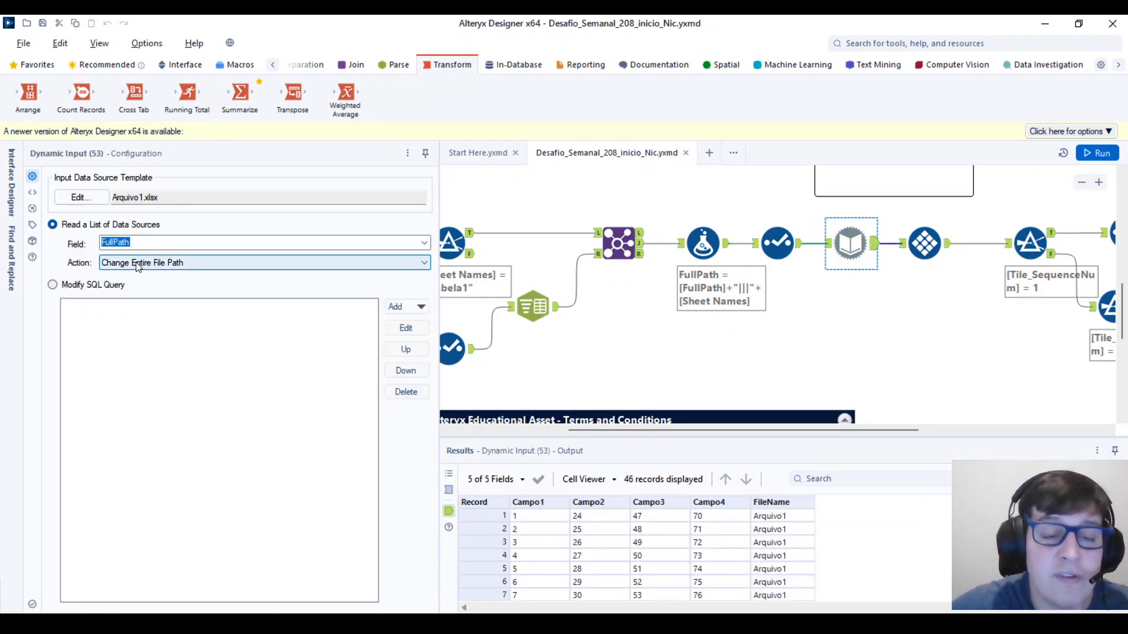
click(139, 264)
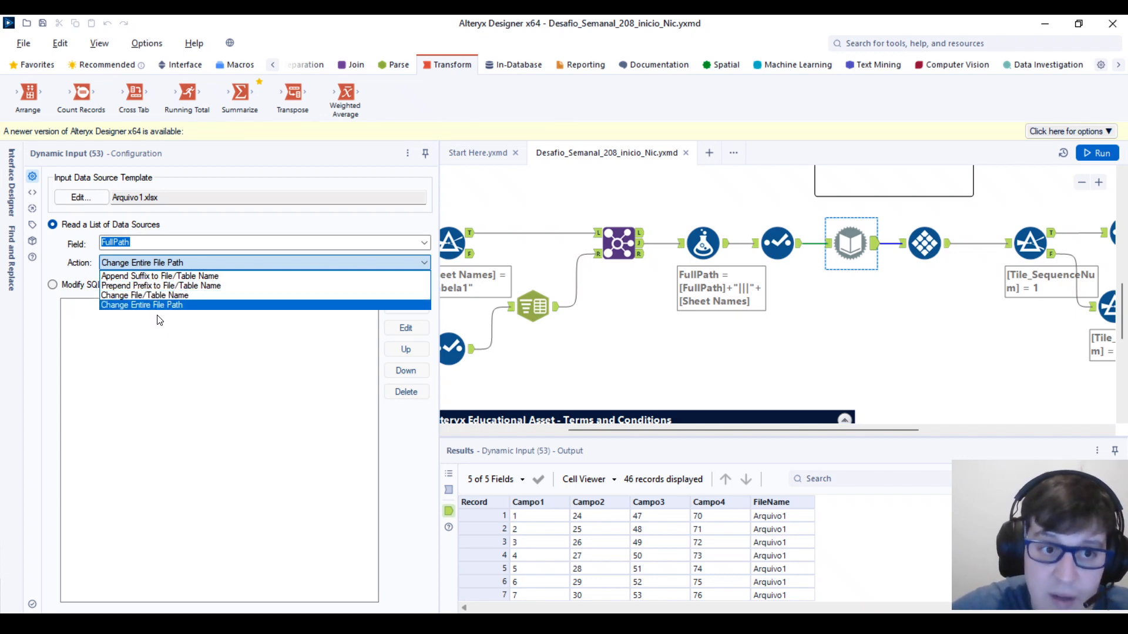
click(207, 351)
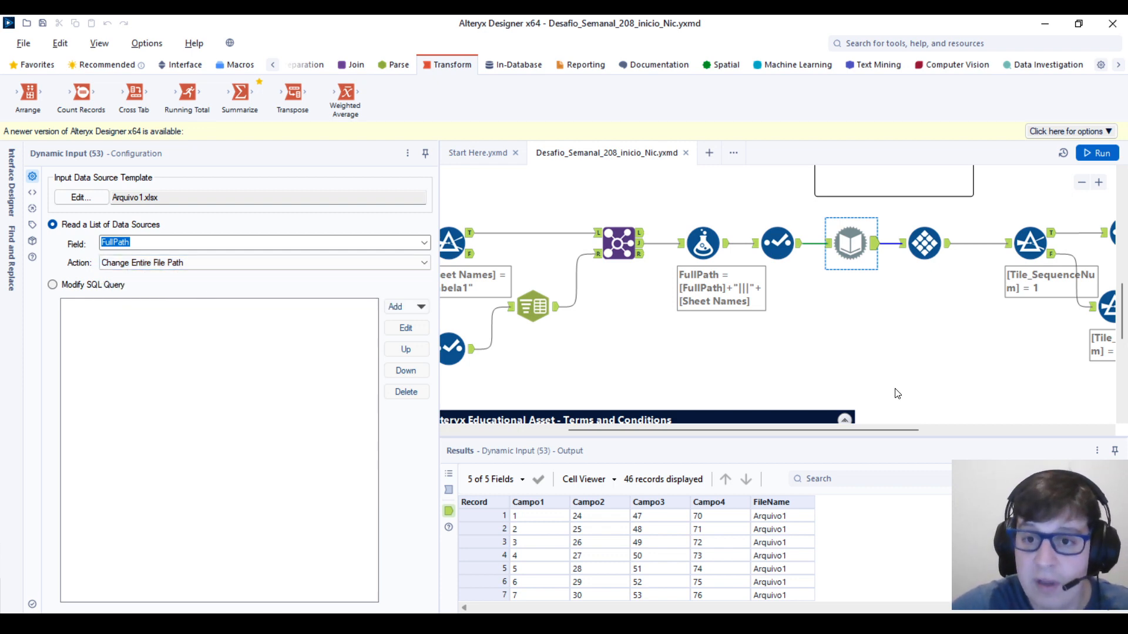
Recheck the Formula output, widening the FullPath column and highlighting the Arquivo1 and Arquivo2 paths.
click(726, 252)
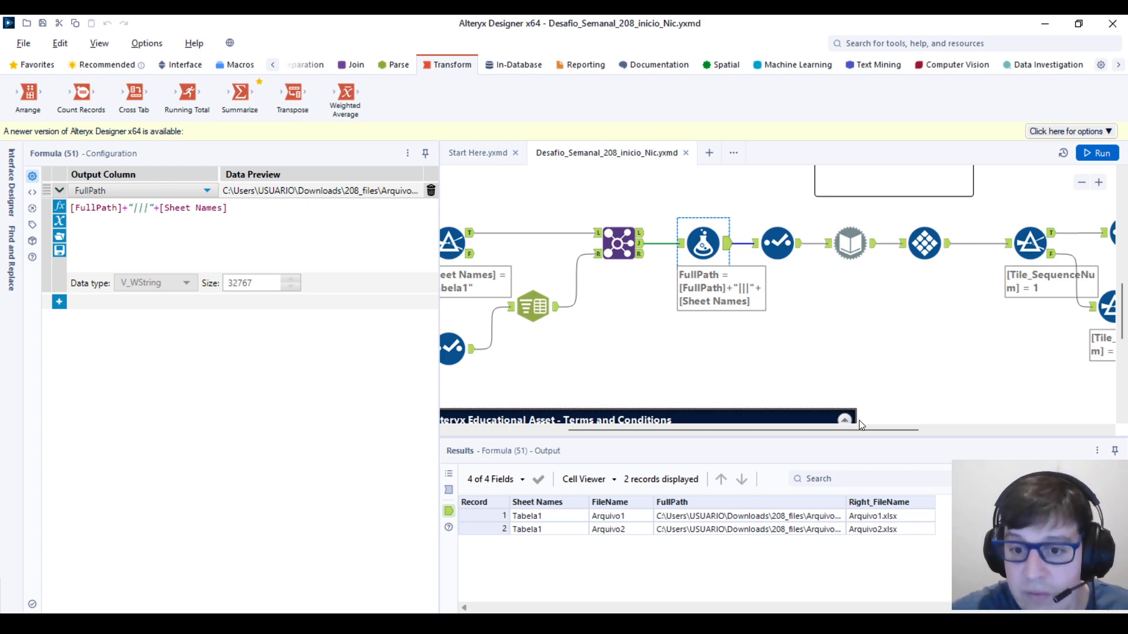
drag(846, 503, 1049, 504)
drag(906, 517, 843, 529)
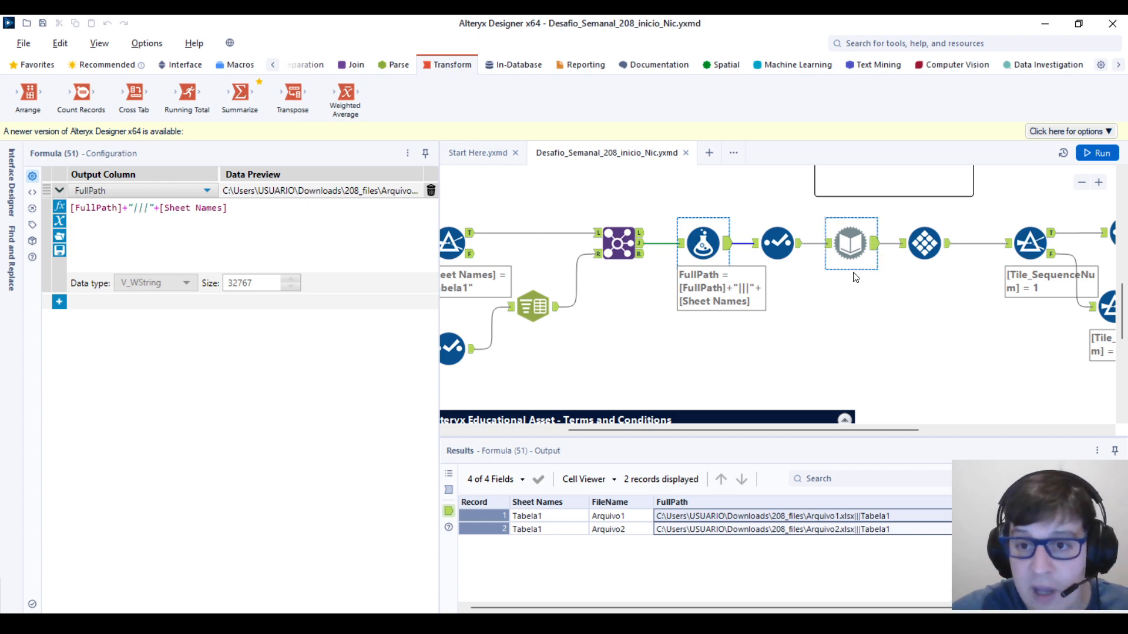
Examine the Tile tool's output records for Arquivo1 and Arquivo2, checking the Tile_Num and Tile_SequenceNum columns.
click(925, 242)
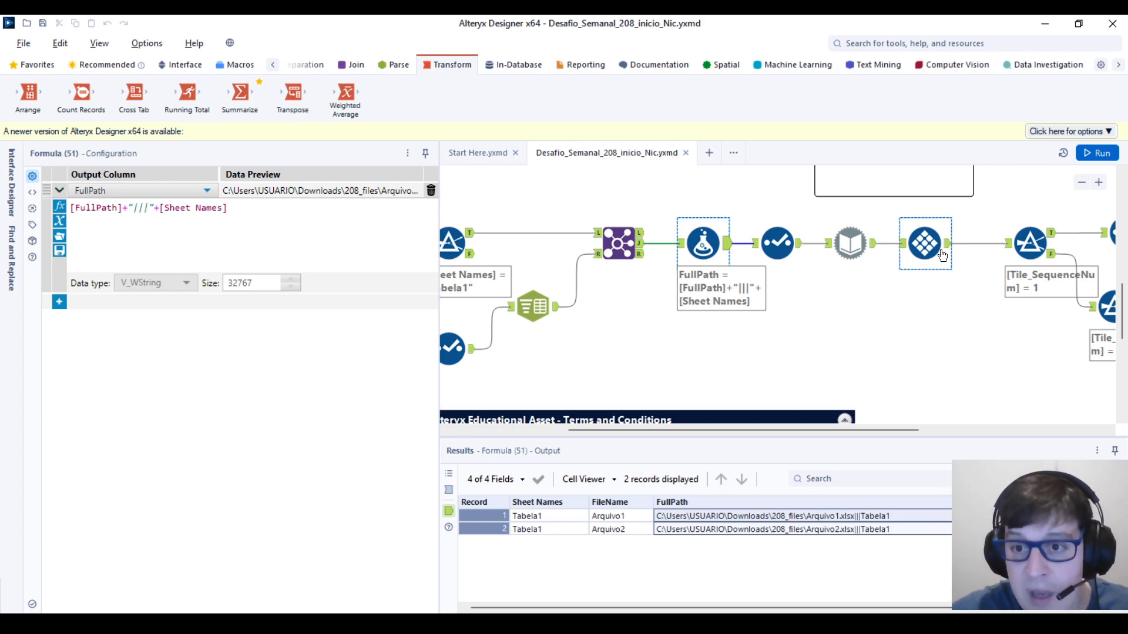
click(683, 537)
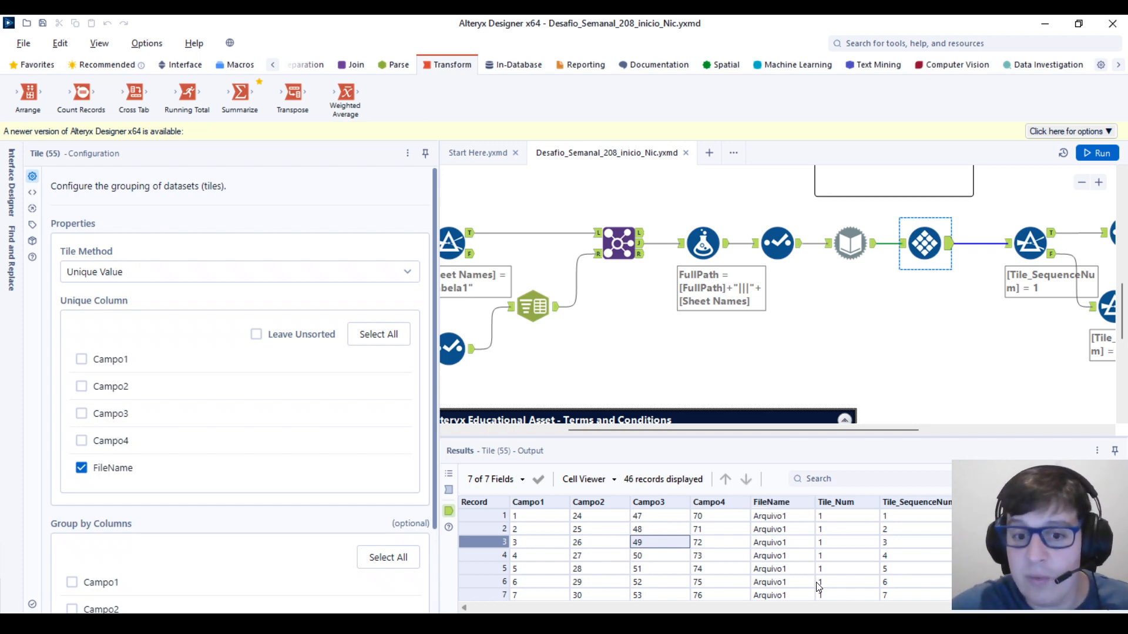
scroll(835, 556, down, 3)
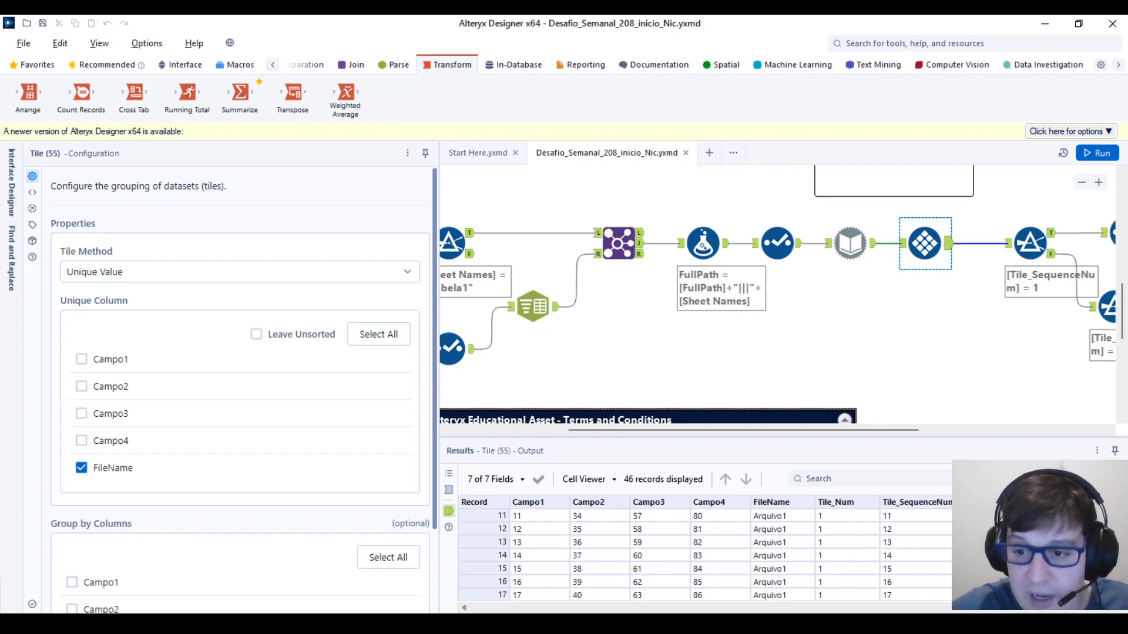
scroll(705, 555, down, 9)
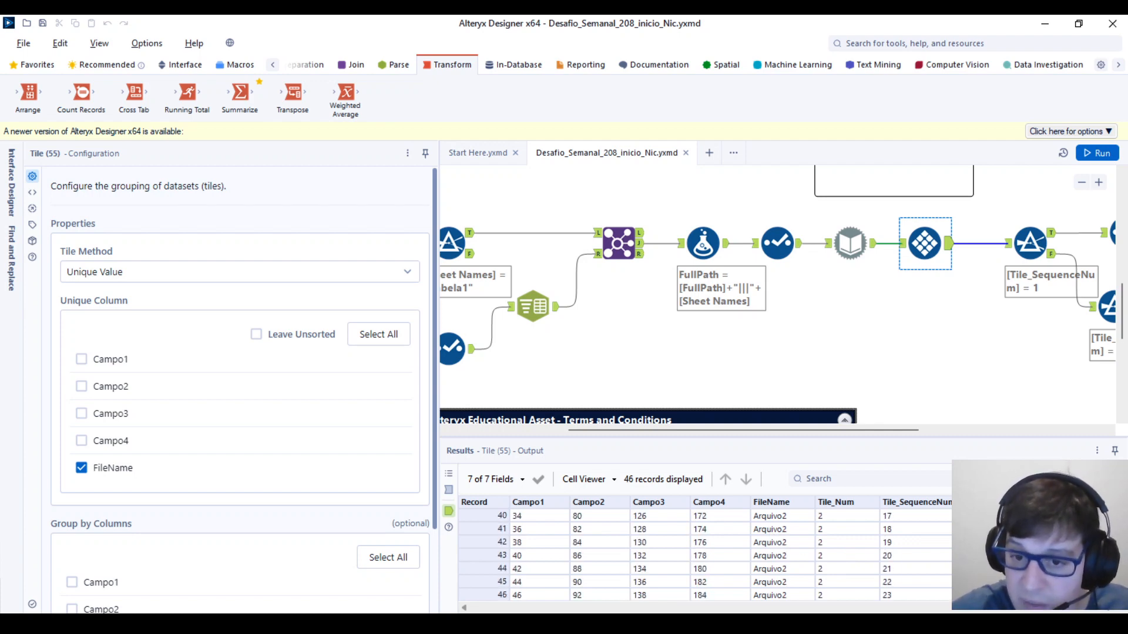
scroll(705, 555, up, 8)
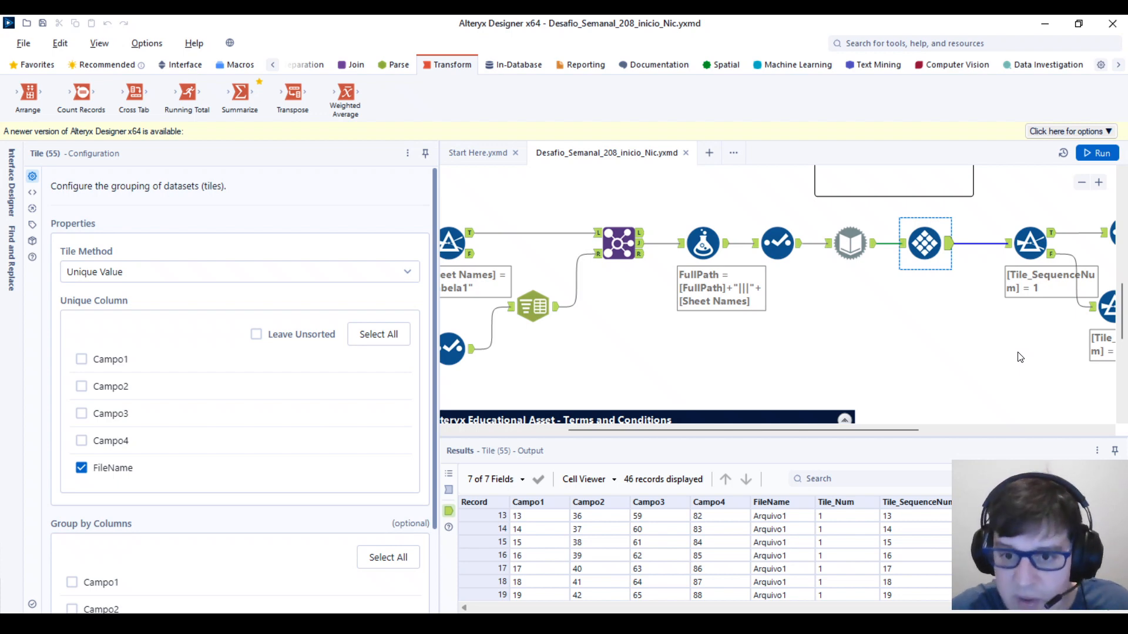
Recheck the Formula tool's FullPath output and review the Tile tool's Unique Column and Group by Columns settings.
click(694, 243)
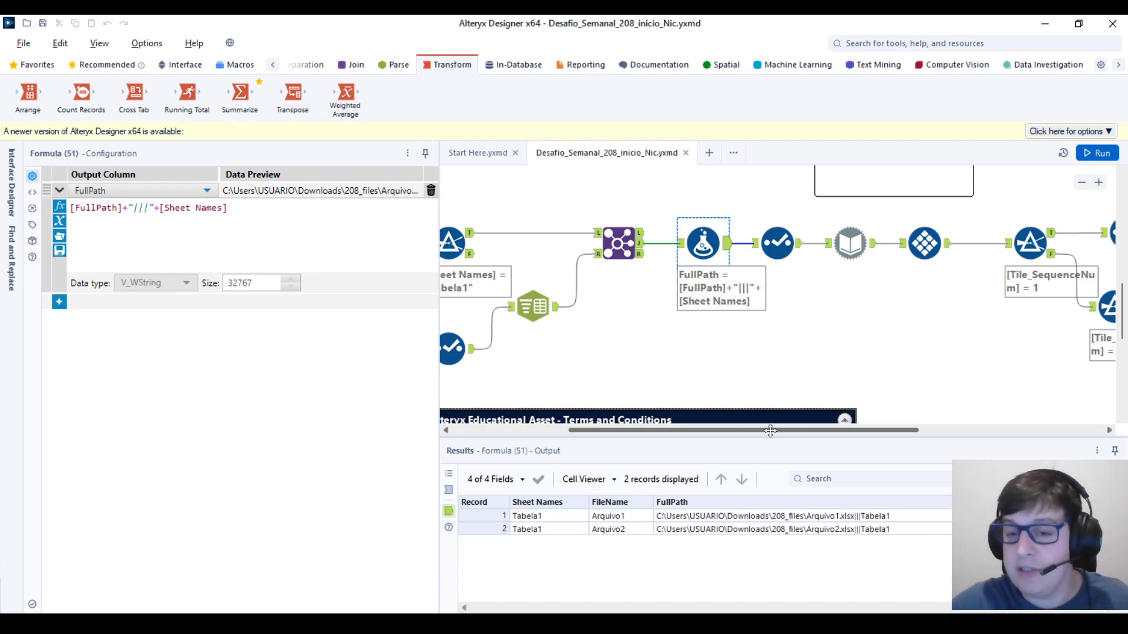
drag(770, 431, 774, 430)
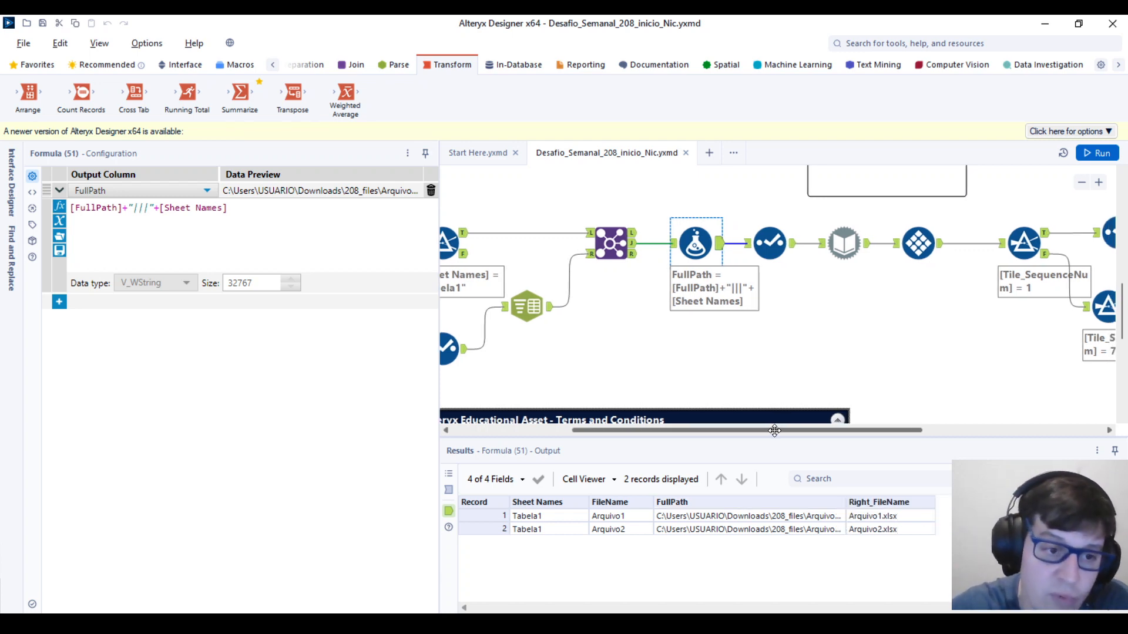
drag(775, 429, 808, 427)
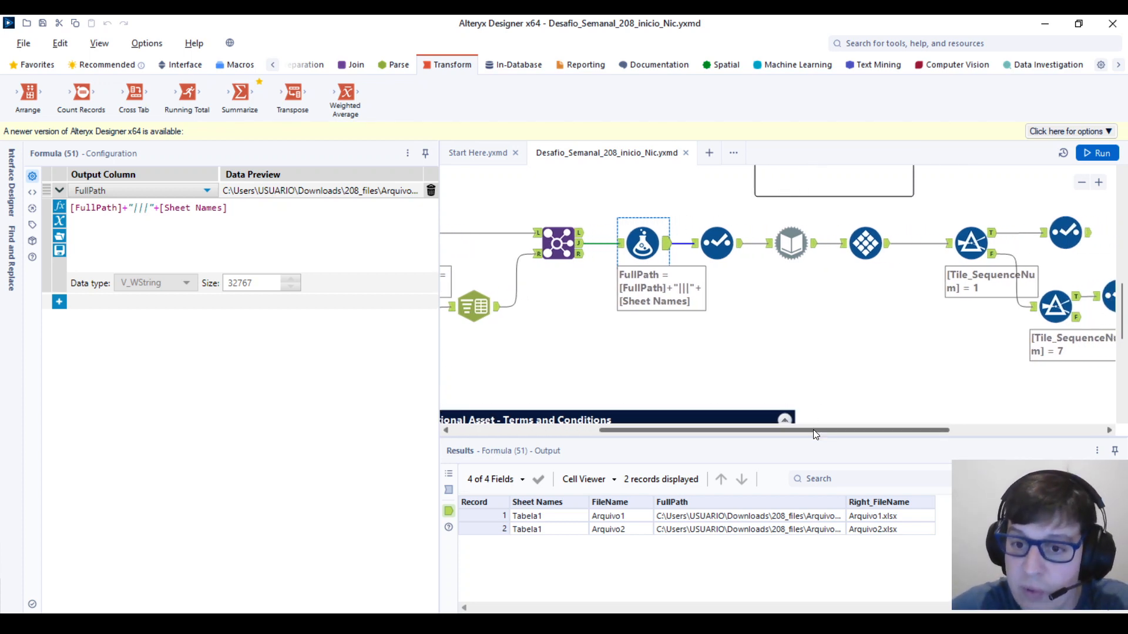
drag(813, 428, 861, 429)
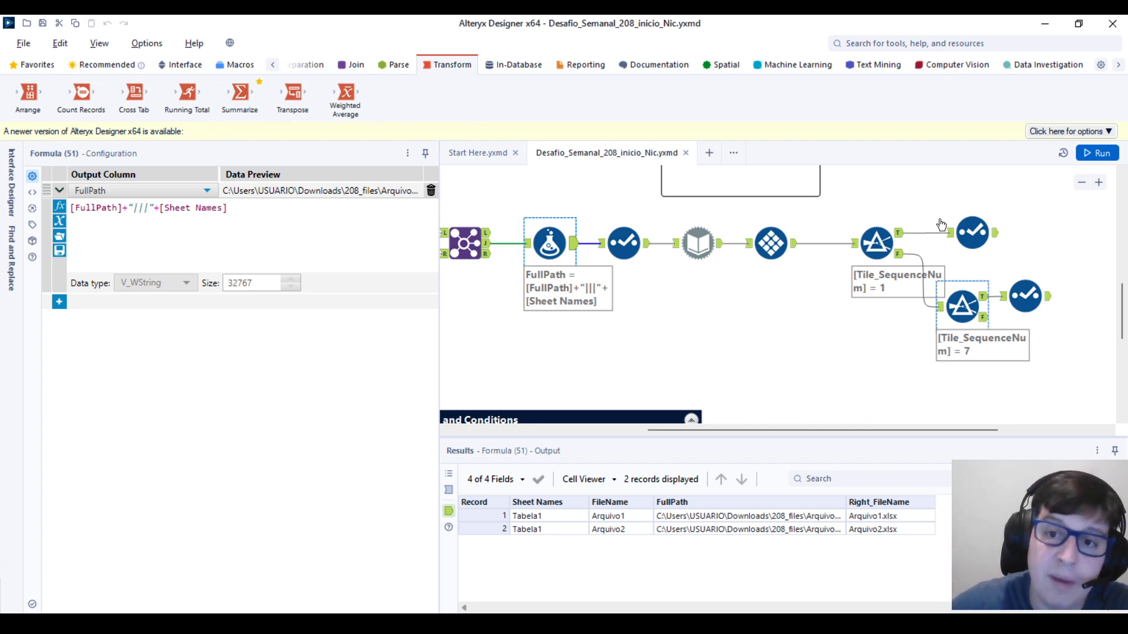
click(784, 251)
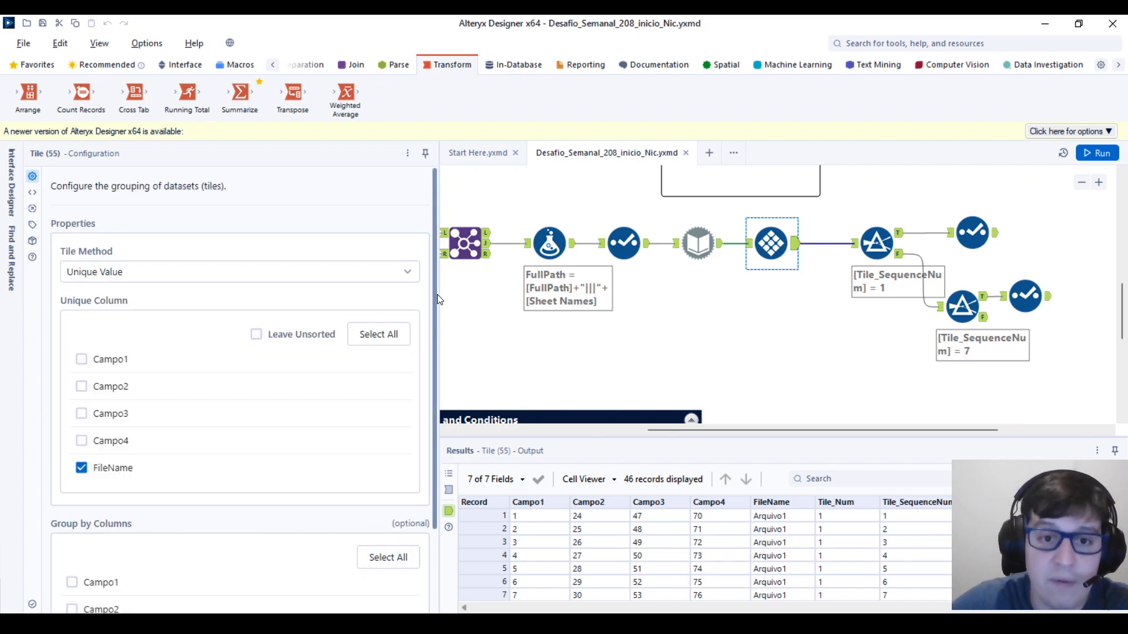
drag(436, 294, 431, 379)
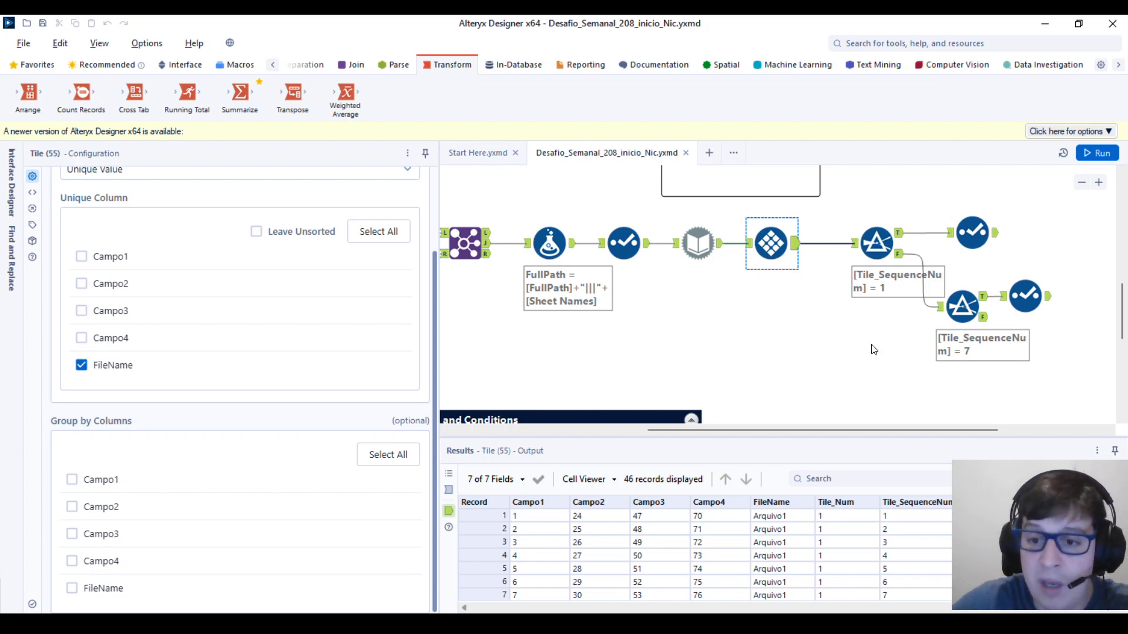
Compare the outputs of the two final Select tools after the Tile_SequenceNum filters, and return to the workflow's input tools.
click(974, 238)
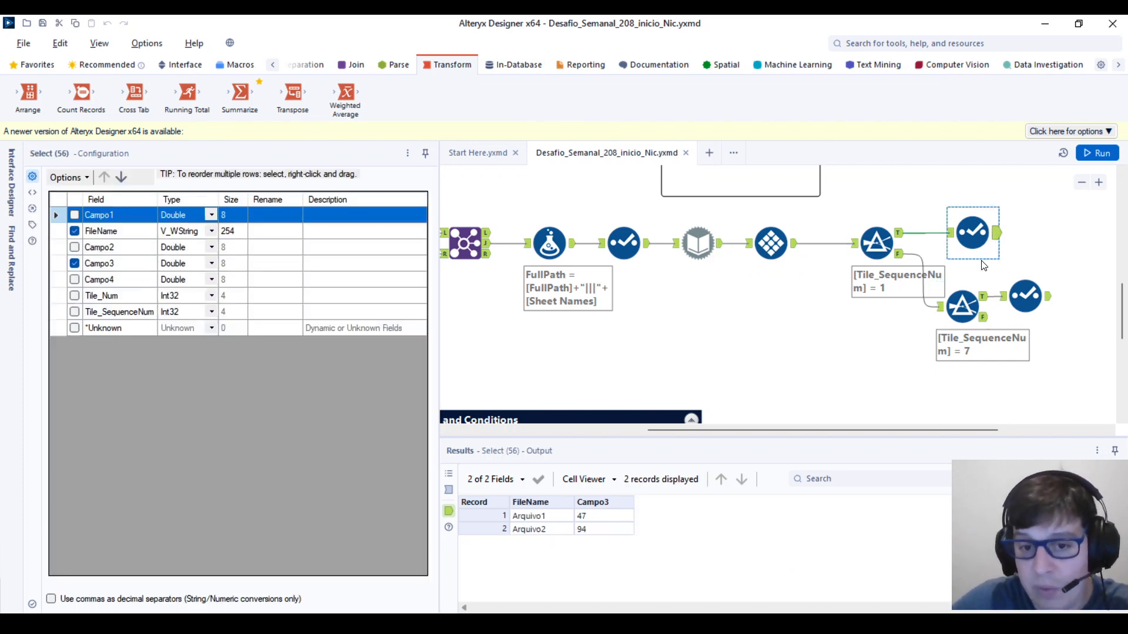
click(1028, 315)
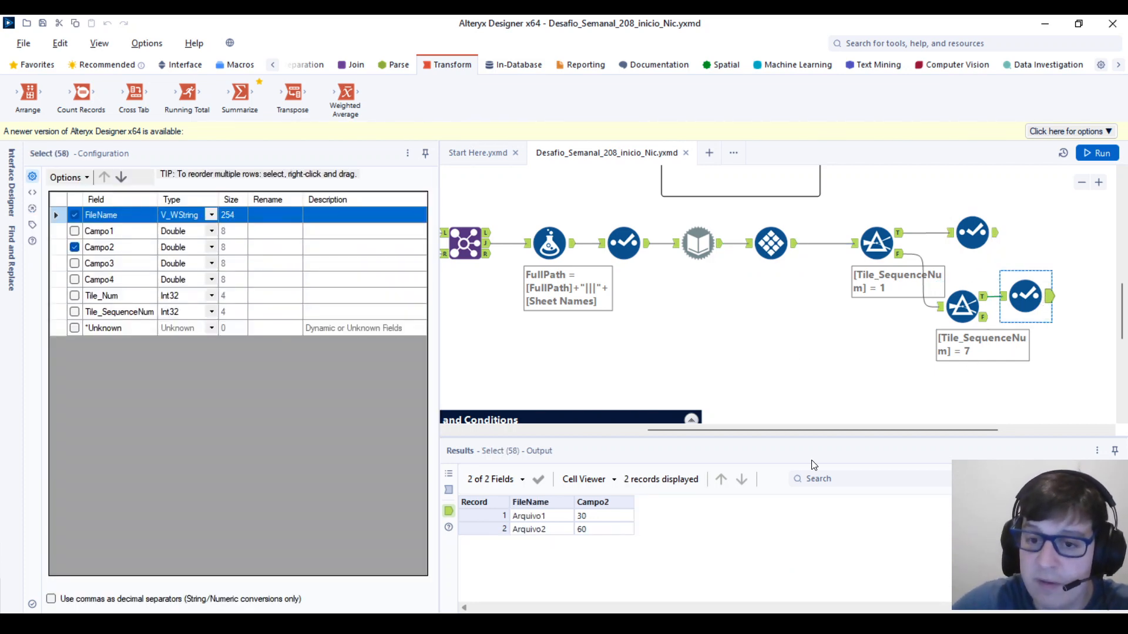
drag(800, 431, 637, 433)
click(626, 346)
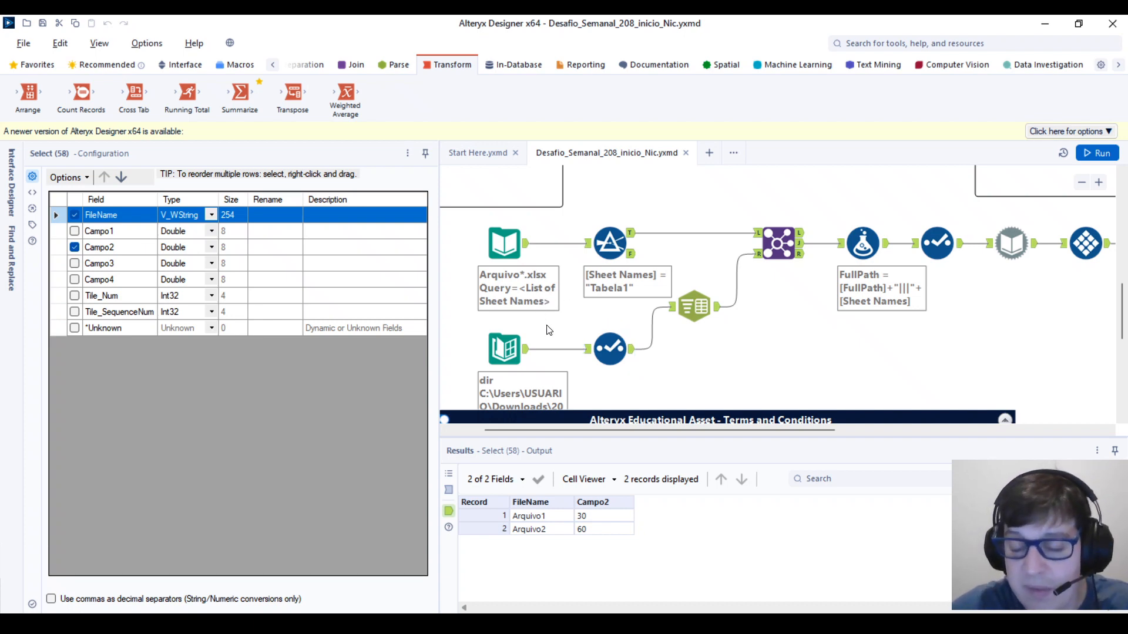
scroll(547, 326, down, 1)
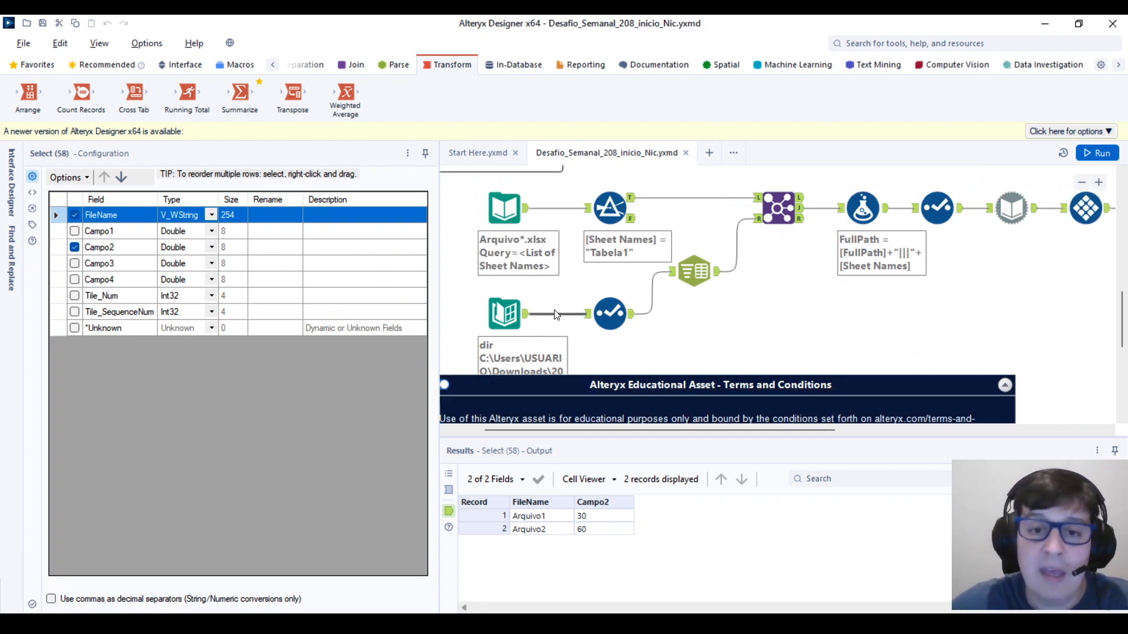